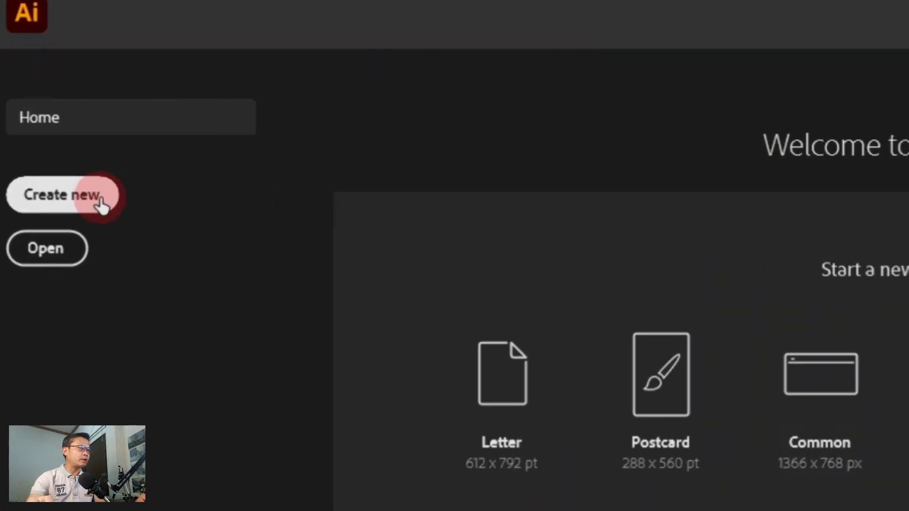
- Create a new custom document of 1920 x 1080 px in CMYK Color
{"action": "left_click", "coordinate": [72, 179]}
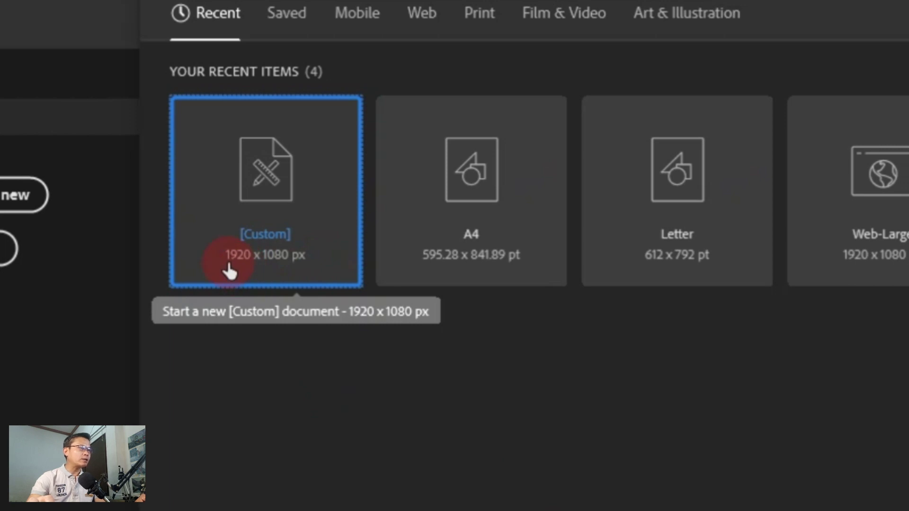
{"action": "double_click", "coordinate": [276, 276]}
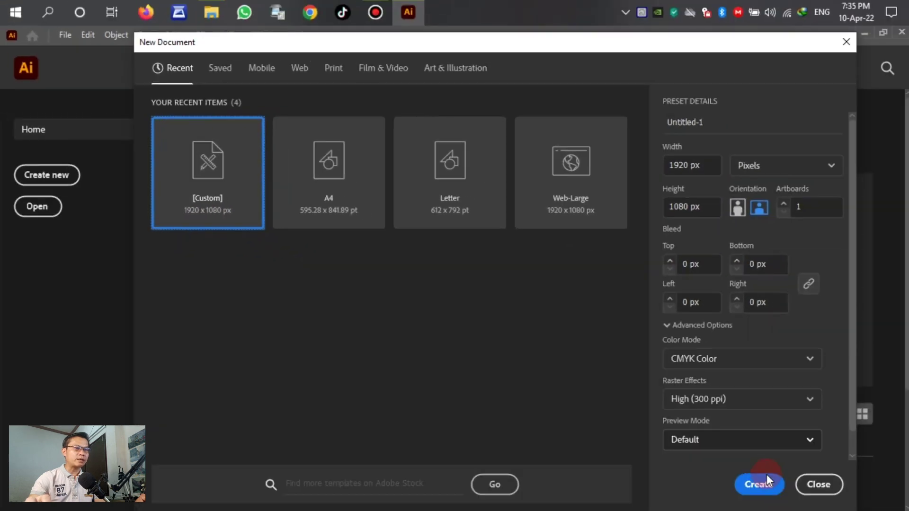
{"action": "left_click", "coordinate": [759, 485]}
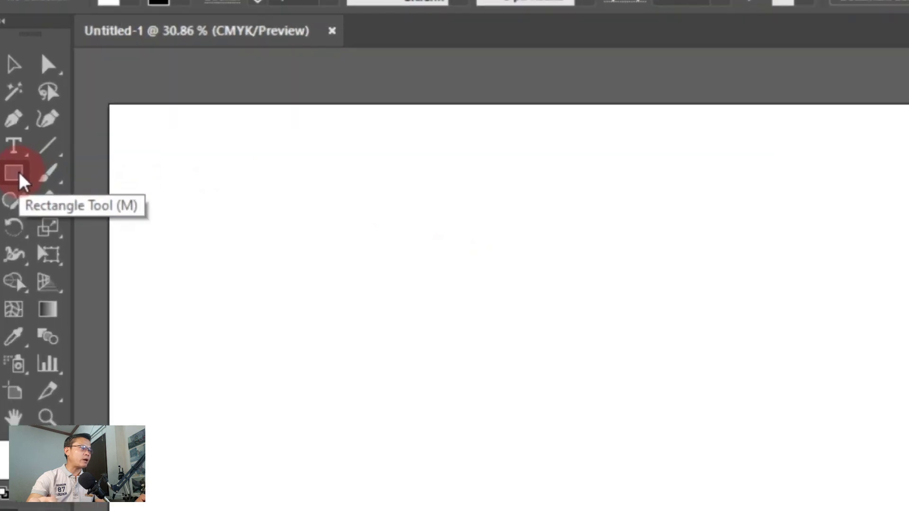
- Draw a 1920 x 1080 px rectangle with a dark blue fill covering the whole artboard
{"action": "left_click", "coordinate": [16, 161]}
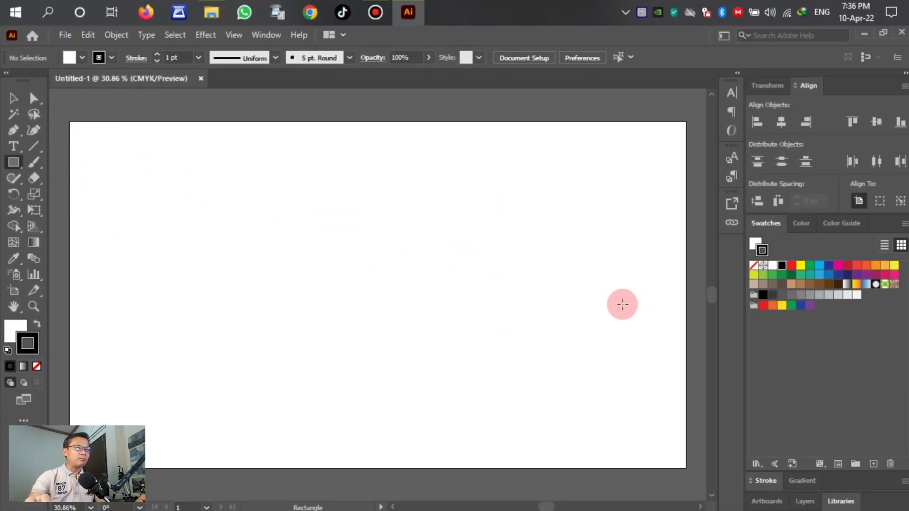
{"action": "key", "text": "ctrl+minus"}
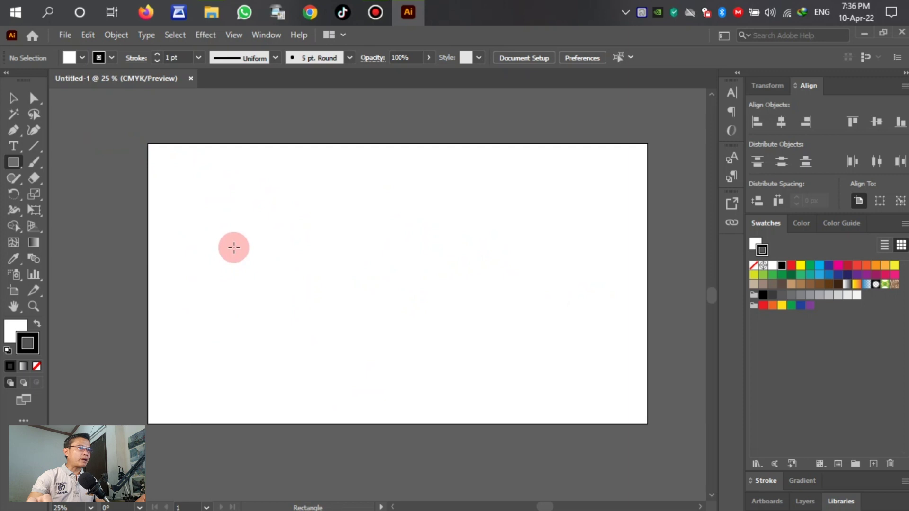
{"action": "left_click", "coordinate": [82, 58]}
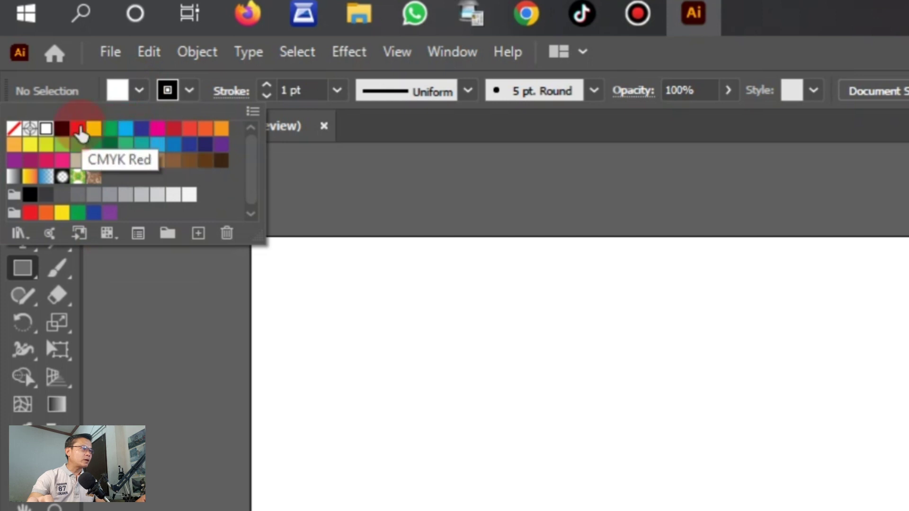
{"action": "left_click", "coordinate": [142, 129]}
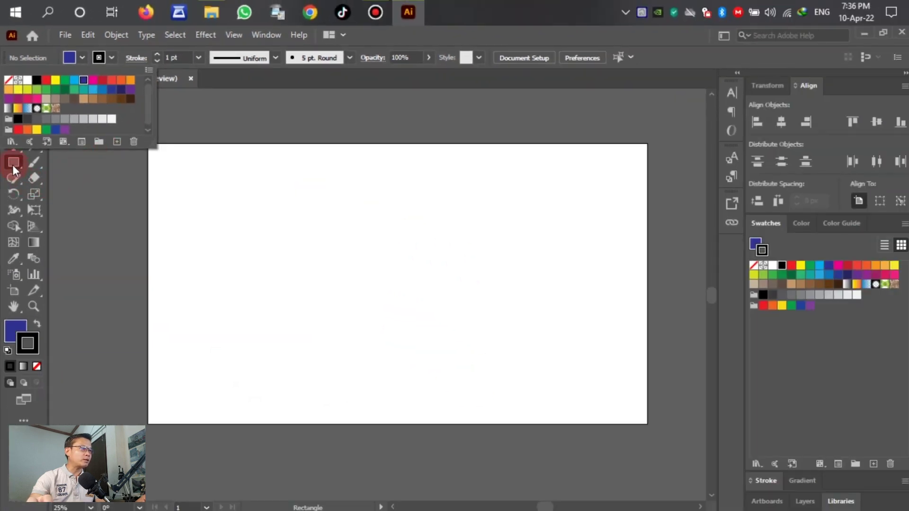
{"action": "left_click", "coordinate": [12, 165]}
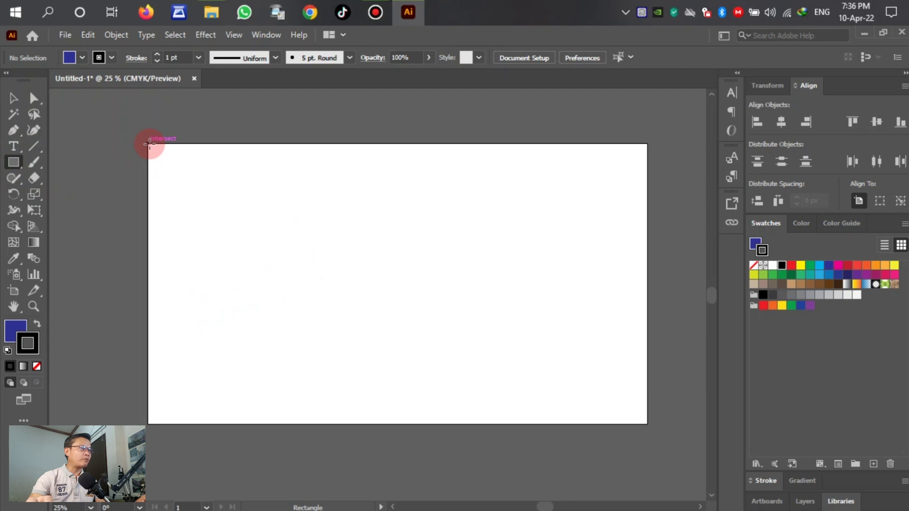
{"action": "left_click_drag", "start_coordinate": [150, 144], "coordinate": [648, 424]}
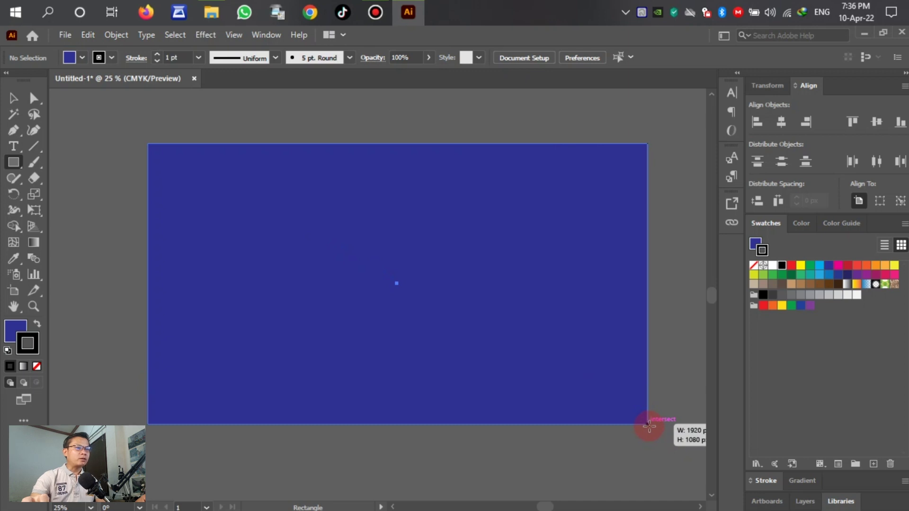
{"action": "left_click_drag", "start_coordinate": [649, 426], "coordinate": [647, 425]}
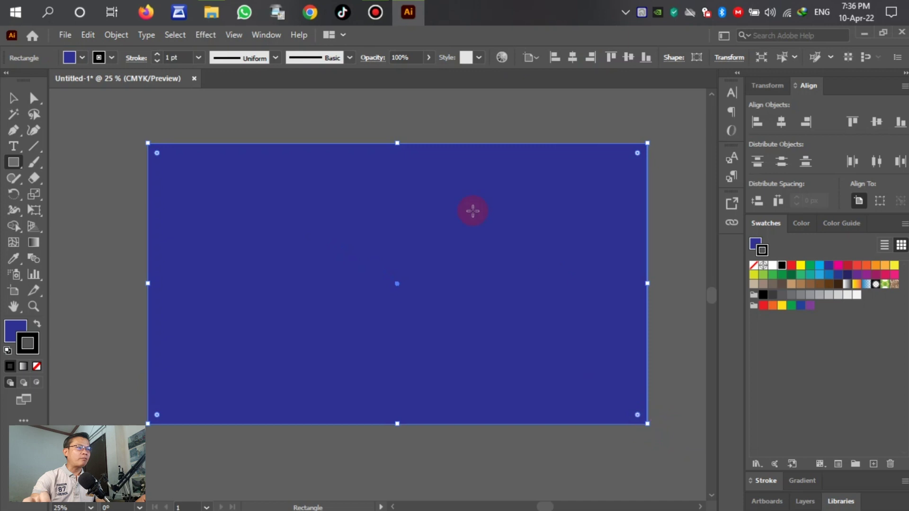
{"action": "scroll", "coordinate": [204, 267], "scroll_direction": "down", "scroll_amount": 1}
{"action": "scroll", "coordinate": [217, 282], "scroll_direction": "down", "scroll_amount": 1}
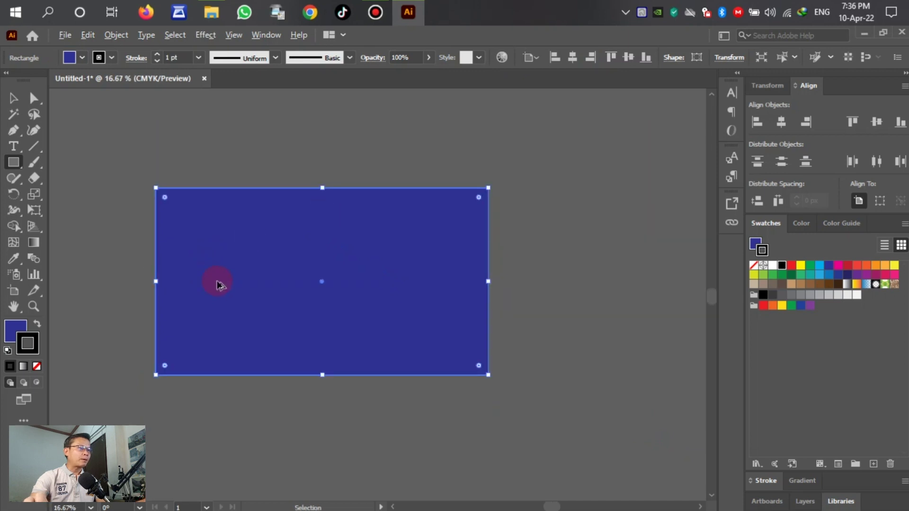
{"action": "scroll", "coordinate": [306, 272], "scroll_direction": "up", "scroll_amount": 1}
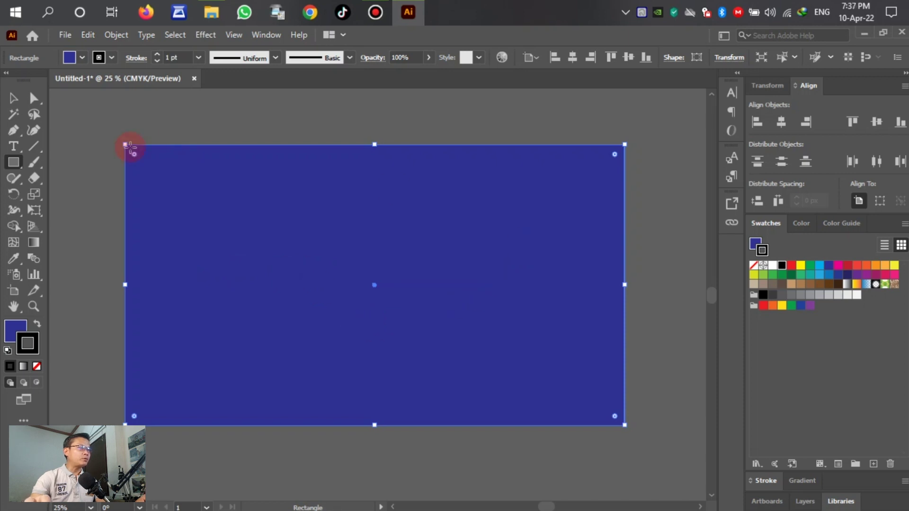
{"action": "left_click", "coordinate": [13, 98]}
{"action": "left_click", "coordinate": [107, 118]}
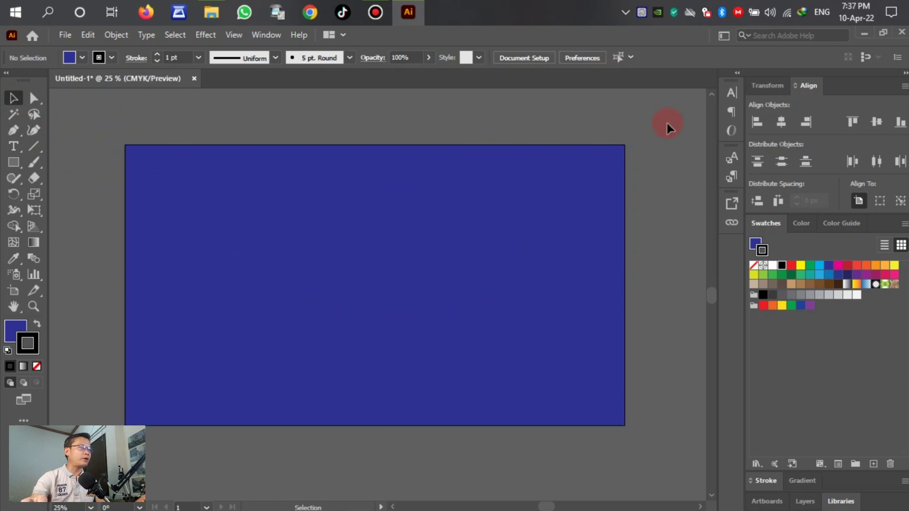
- Add a near-white gradient mesh point to the blue rectangle, slightly right of its centre at about X 1070, Y 516 px
{"action": "left_click", "coordinate": [84, 57]}
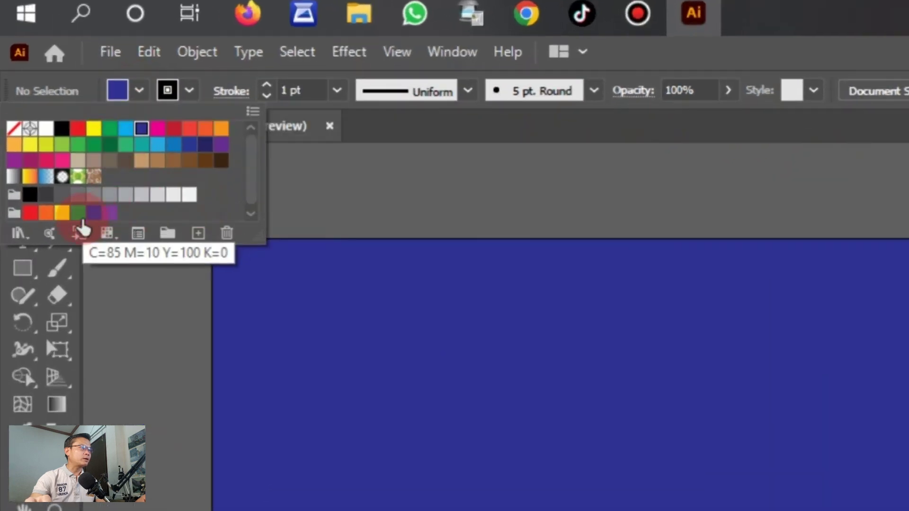
{"action": "left_click", "coordinate": [188, 195]}
{"action": "left_click", "coordinate": [129, 228]}
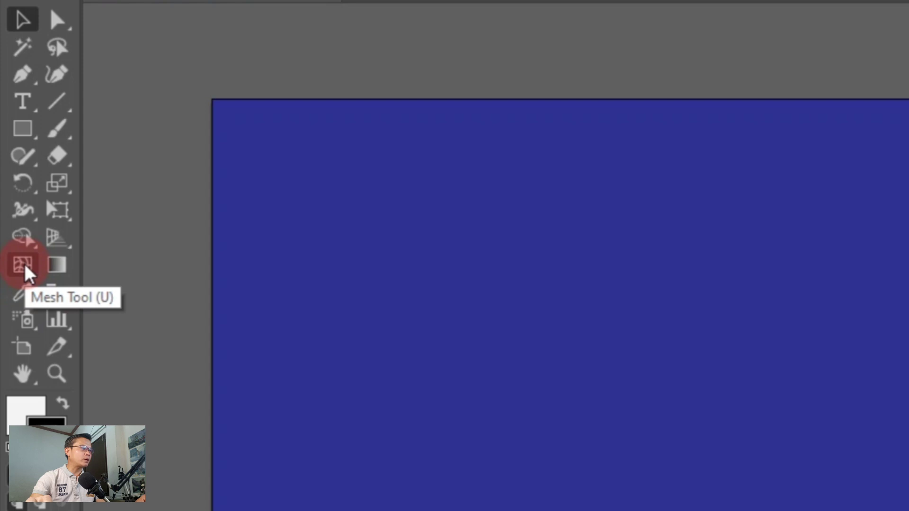
{"action": "left_click", "coordinate": [24, 264]}
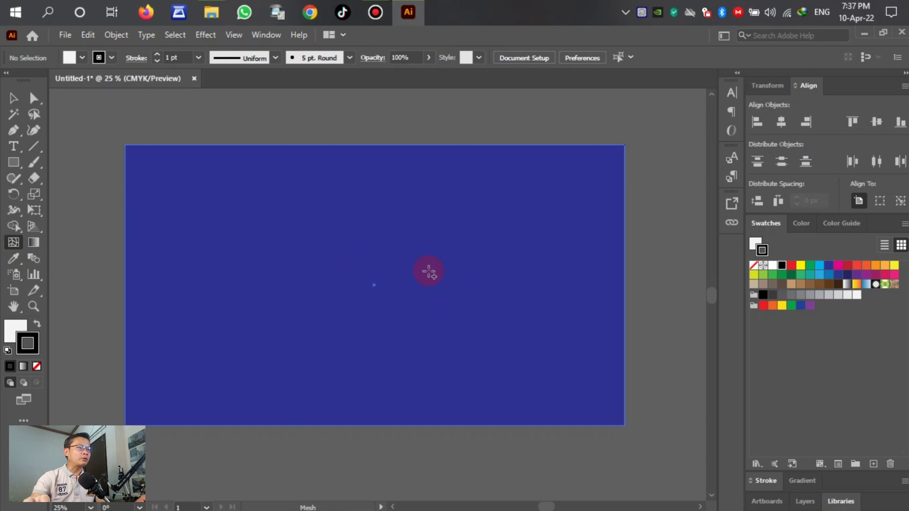
{"action": "left_click", "coordinate": [403, 280]}
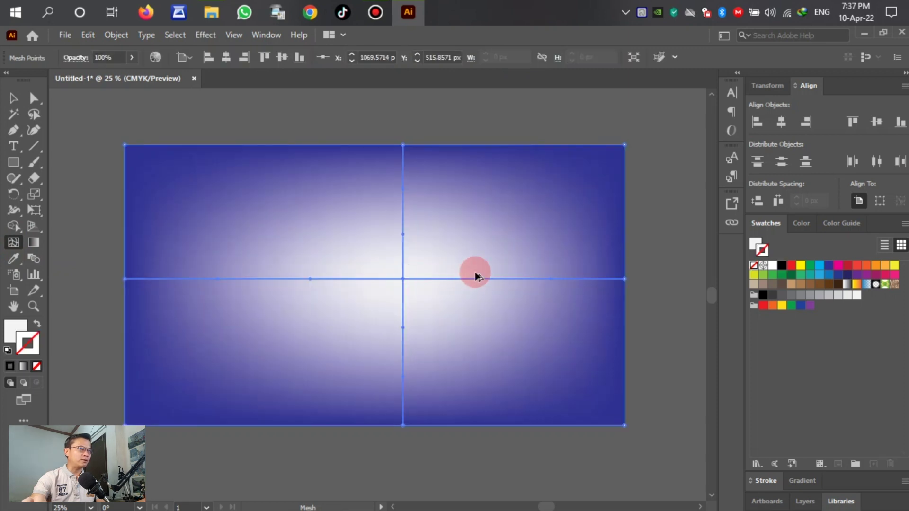
{"action": "scroll", "coordinate": [475, 272], "scroll_direction": "down", "scroll_amount": 2}
{"action": "scroll", "coordinate": [430, 270], "scroll_direction": "up", "scroll_amount": 3}
{"action": "mouse_move", "coordinate": [303, 281]}
{"action": "left_mouse_down"}
{"action": "mouse_move", "coordinate": [274, 235]}
{"action": "mouse_move", "coordinate": [323, 267]}
{"action": "mouse_move", "coordinate": [301, 284]}
{"action": "left_mouse_up"}
{"action": "scroll", "coordinate": [265, 253], "scroll_direction": "down", "scroll_amount": 2}
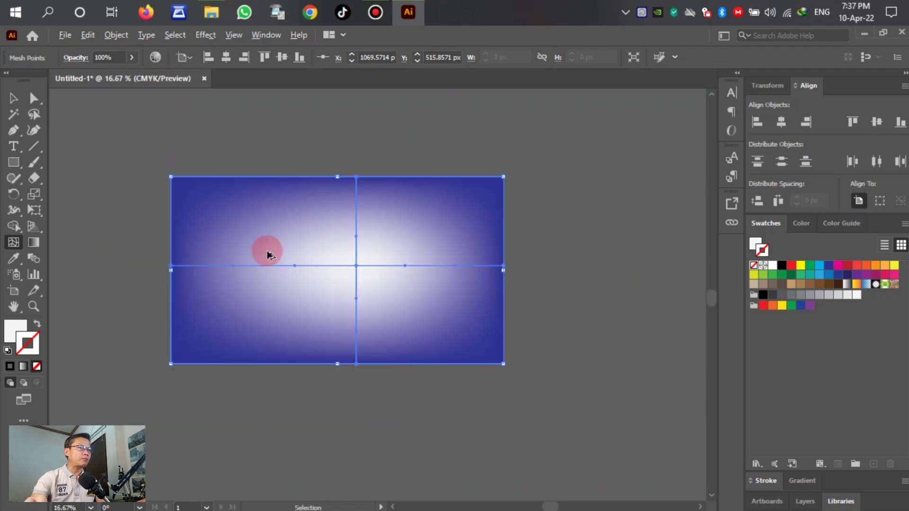
{"action": "left_click", "coordinate": [13, 98]}
{"action": "left_click", "coordinate": [575, 260]}
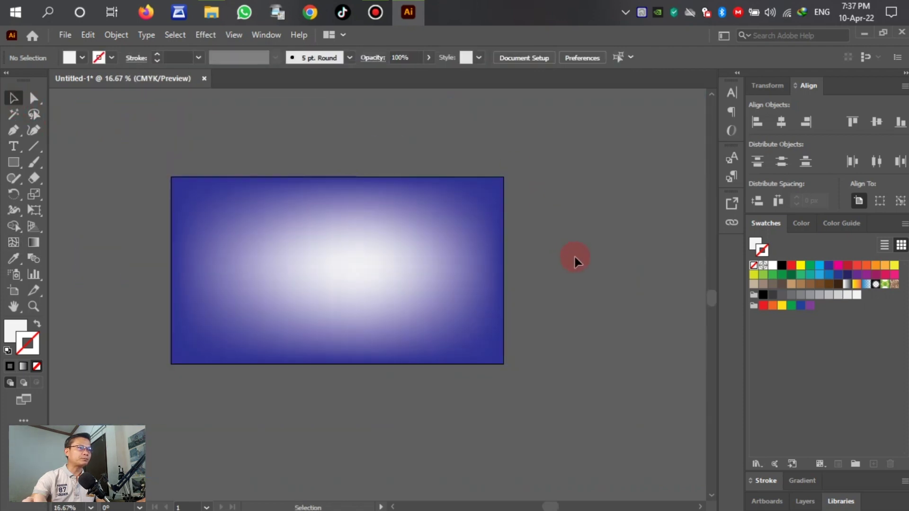
{"action": "scroll", "coordinate": [345, 258], "scroll_direction": "up", "scroll_amount": 2}
{"action": "scroll", "coordinate": [376, 304], "scroll_direction": "down", "scroll_amount": 1}
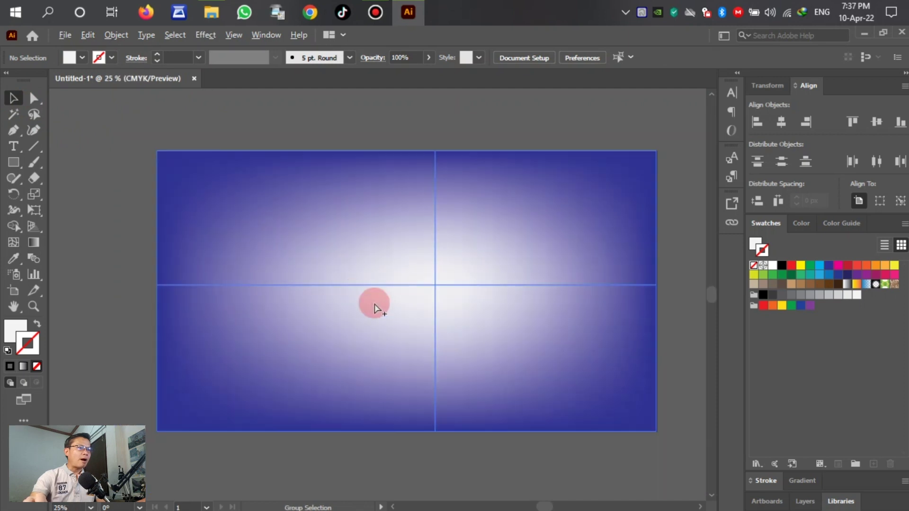
{"action": "scroll", "coordinate": [256, 246], "scroll_direction": "down", "scroll_amount": 1}
{"action": "scroll", "coordinate": [260, 223], "scroll_direction": "up", "scroll_amount": 2}
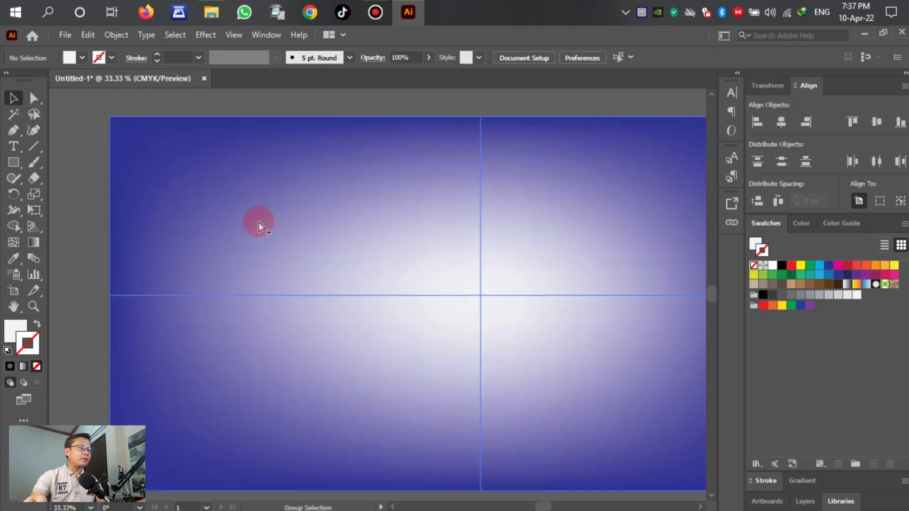
{"action": "scroll", "coordinate": [187, 157], "scroll_direction": "down", "scroll_amount": 2}
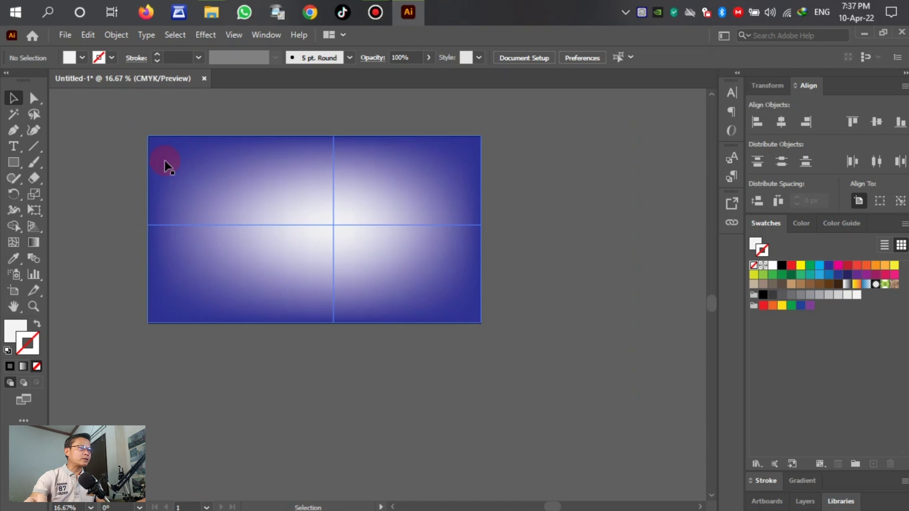
{"action": "scroll", "coordinate": [106, 126], "scroll_direction": "up", "scroll_amount": 2}
{"action": "scroll", "coordinate": [106, 127], "scroll_direction": "down", "scroll_amount": 2}
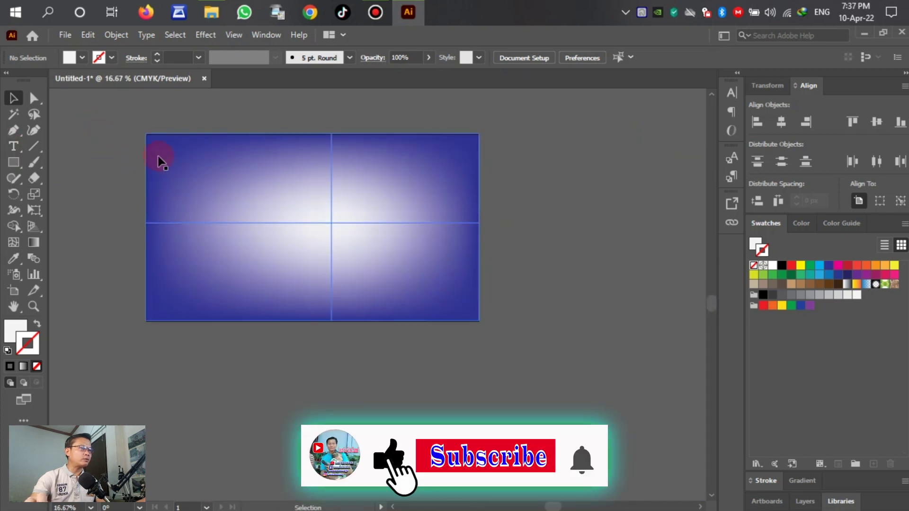
{"action": "scroll", "coordinate": [142, 151], "scroll_direction": "up", "scroll_amount": 1}
- Add the text ABC on the background and enlarge it to about 212 pt
{"action": "left_click", "coordinate": [14, 148]}
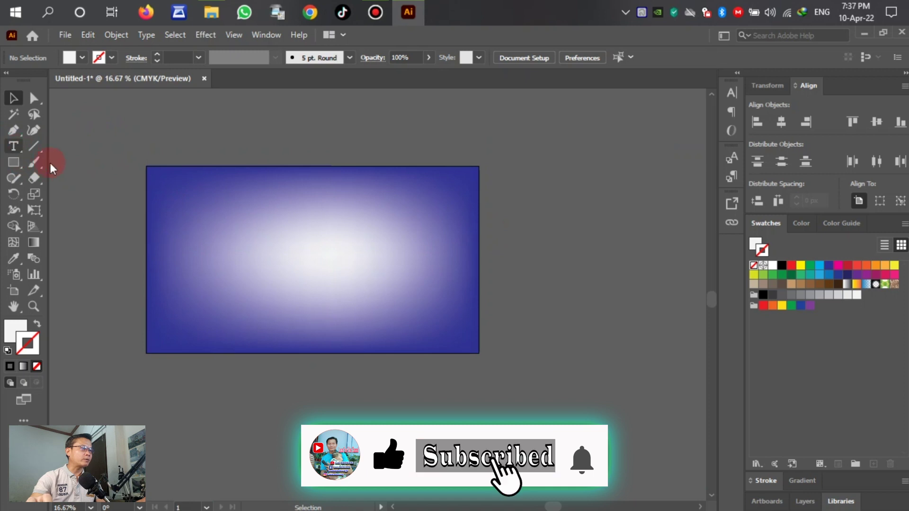
{"action": "left_click", "coordinate": [237, 242]}
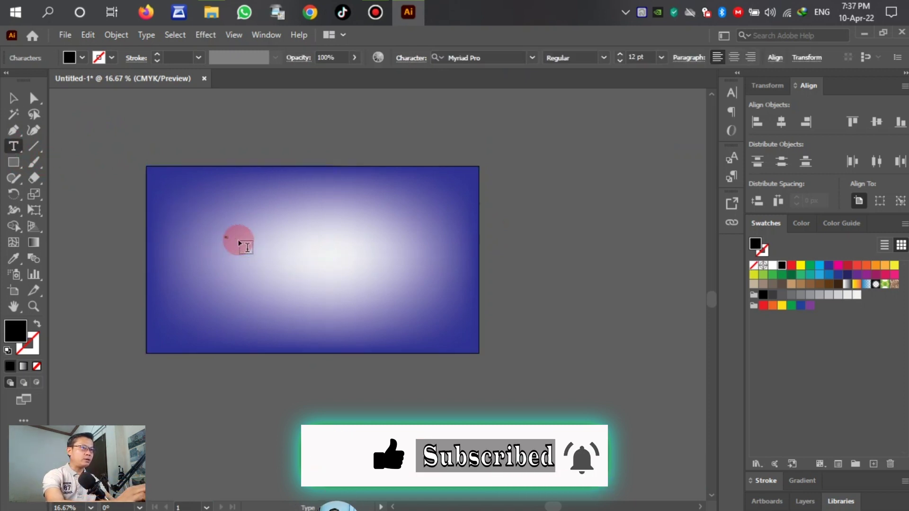
{"action": "left_click", "coordinate": [13, 98]}
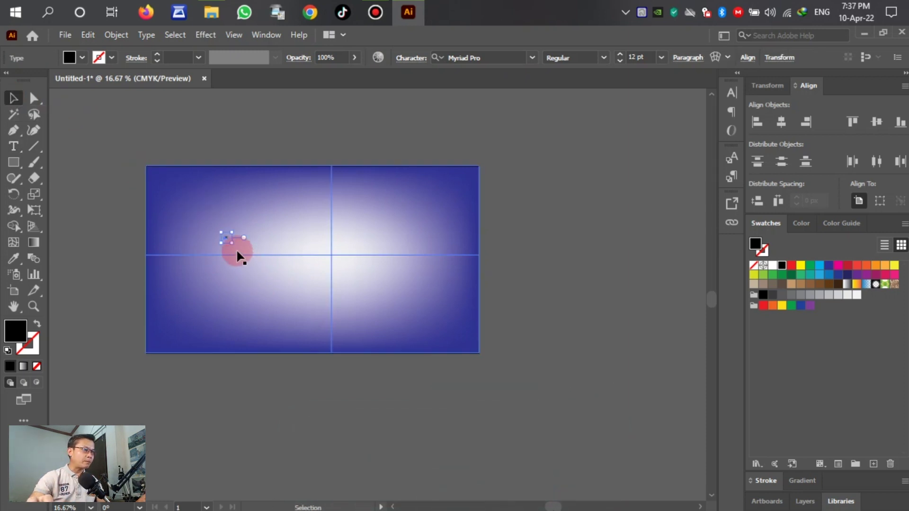
{"action": "left_click", "coordinate": [352, 291]}
{"action": "left_click_drag", "start_coordinate": [353, 291], "coordinate": [360, 343]}
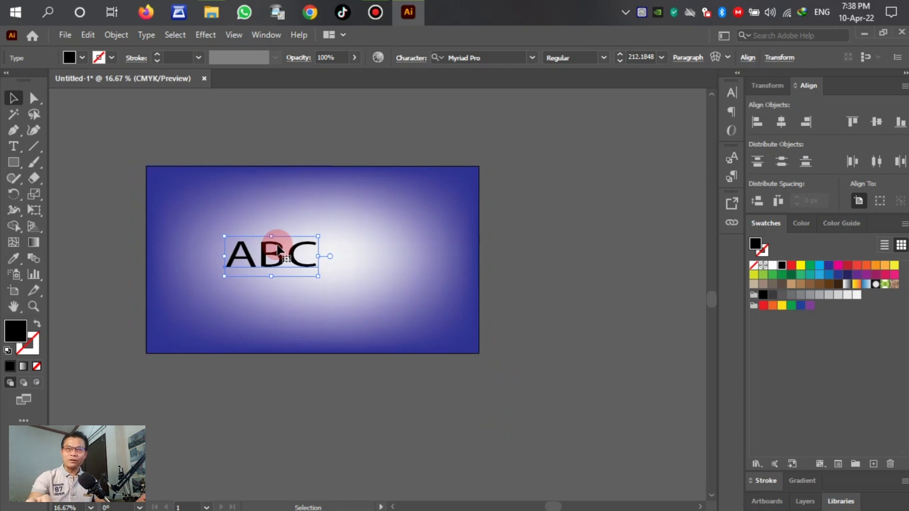
- Move the ABC text right to the middle of the gradient background
{"action": "left_click_drag", "start_coordinate": [280, 251], "coordinate": [320, 252]}
{"action": "scroll", "coordinate": [256, 258], "scroll_direction": "up", "scroll_amount": 2}
{"action": "scroll", "coordinate": [223, 254], "scroll_direction": "down", "scroll_amount": 1}
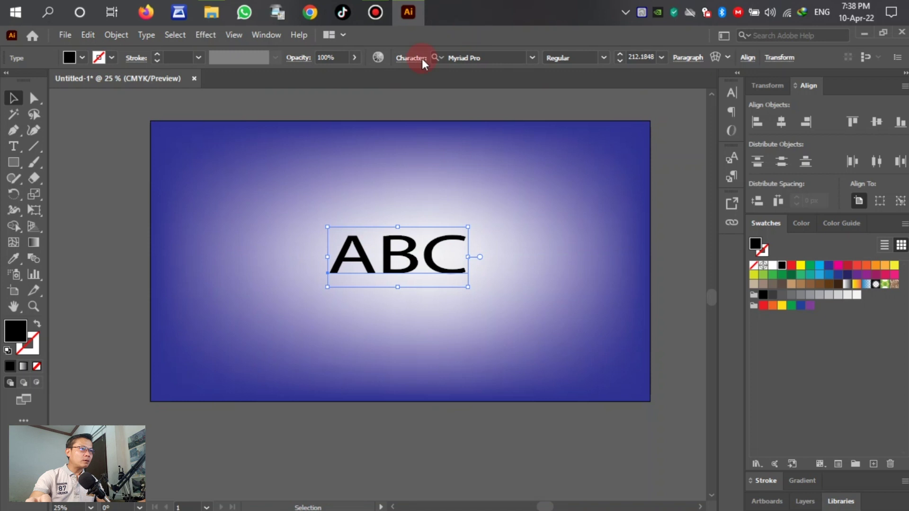
{"action": "scroll", "coordinate": [406, 248], "scroll_direction": "up", "scroll_amount": 1}
{"action": "scroll", "coordinate": [399, 249], "scroll_direction": "down", "scroll_amount": 2}
{"action": "scroll", "coordinate": [396, 272], "scroll_direction": "up", "scroll_amount": 1}
- Change the ABC text's font to Dutch 801 Extra Bold BT
{"action": "left_click", "coordinate": [410, 262]}
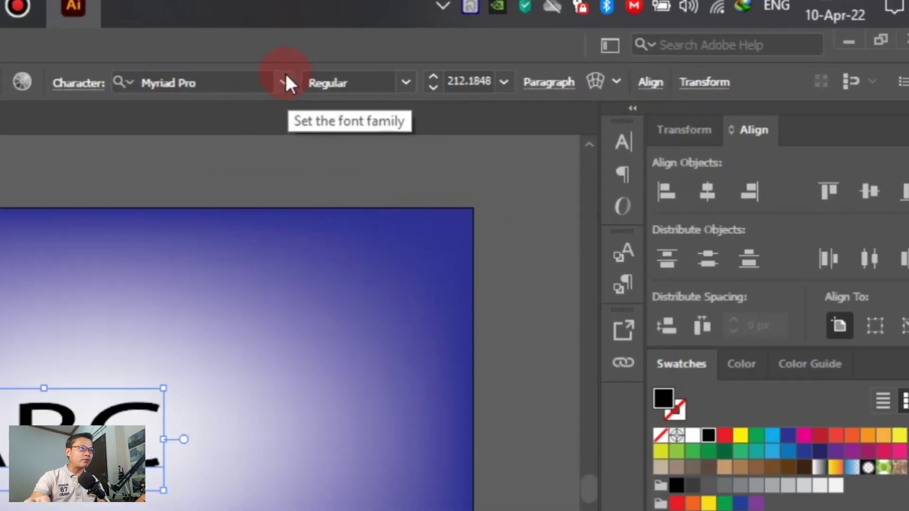
{"action": "left_click", "coordinate": [284, 81]}
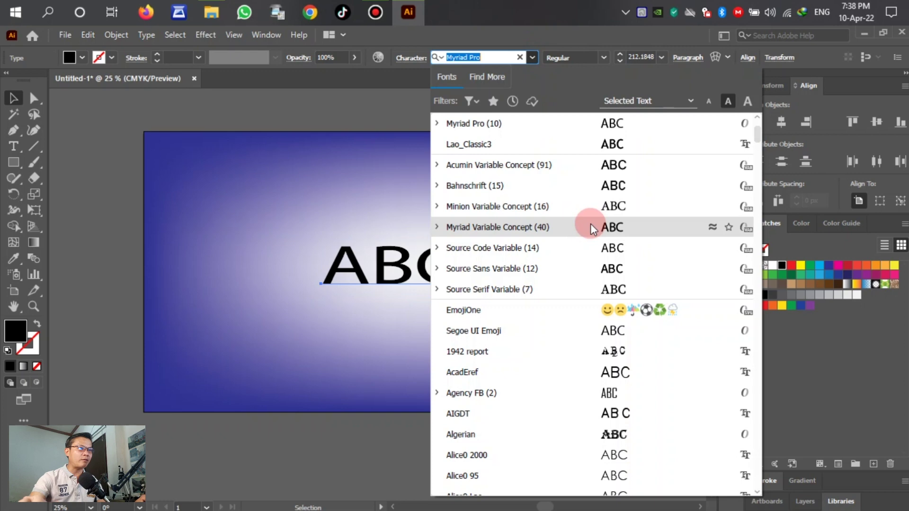
{"action": "scroll", "coordinate": [591, 230], "scroll_direction": "down", "scroll_amount": 3}
{"action": "scroll", "coordinate": [593, 231], "scroll_direction": "down", "scroll_amount": 4}
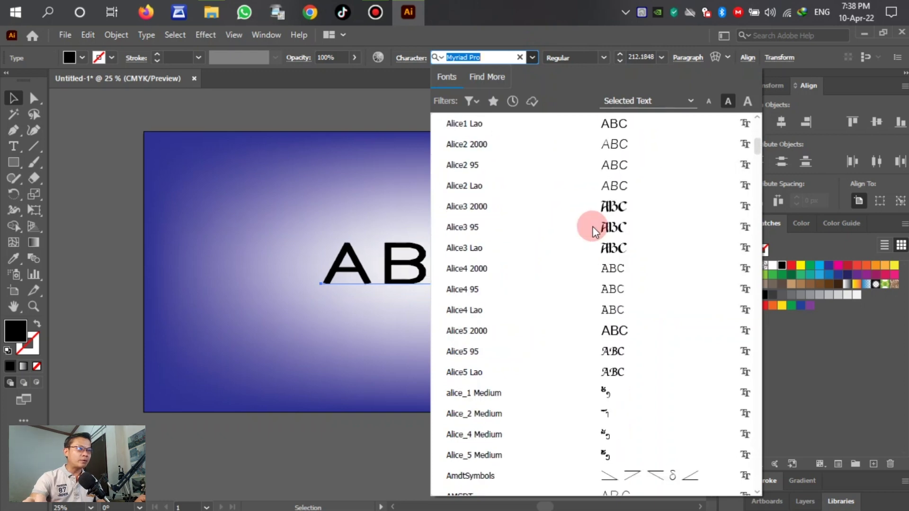
{"action": "scroll", "coordinate": [606, 286], "scroll_direction": "down", "scroll_amount": 6}
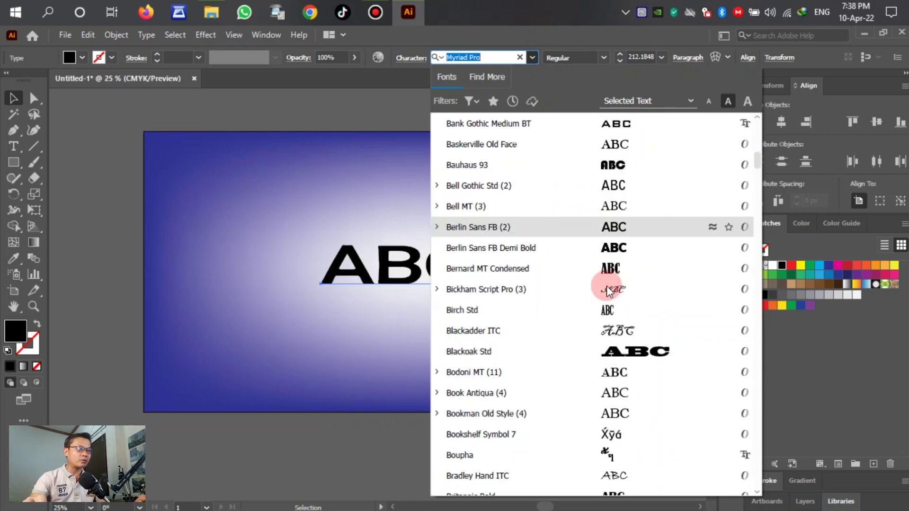
{"action": "scroll", "coordinate": [620, 355], "scroll_direction": "down", "scroll_amount": 3}
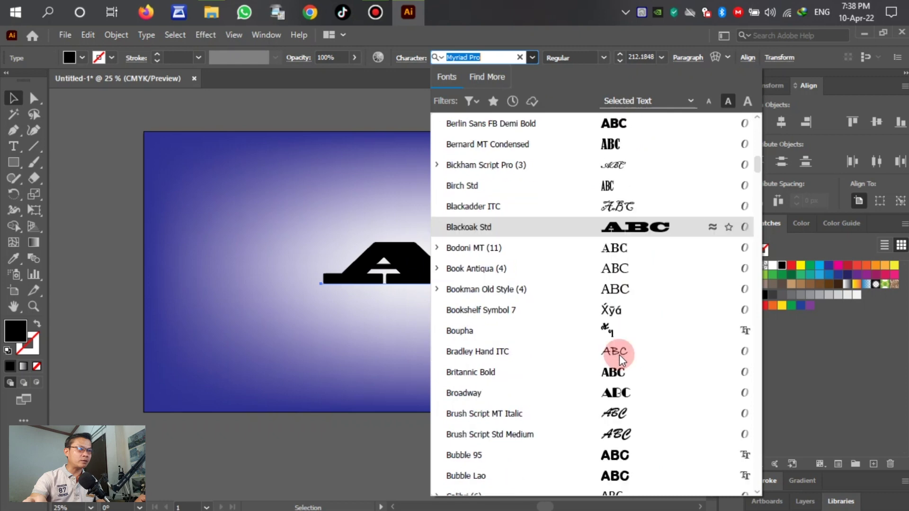
{"action": "scroll", "coordinate": [618, 347], "scroll_direction": "down", "scroll_amount": 12}
{"action": "scroll", "coordinate": [624, 341], "scroll_direction": "down", "scroll_amount": 3}
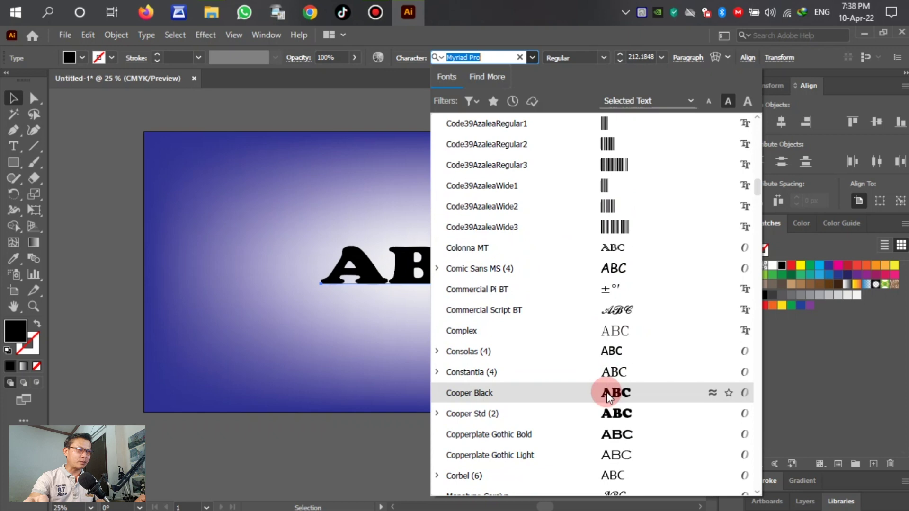
{"action": "scroll", "coordinate": [612, 414], "scroll_direction": "down", "scroll_amount": 3}
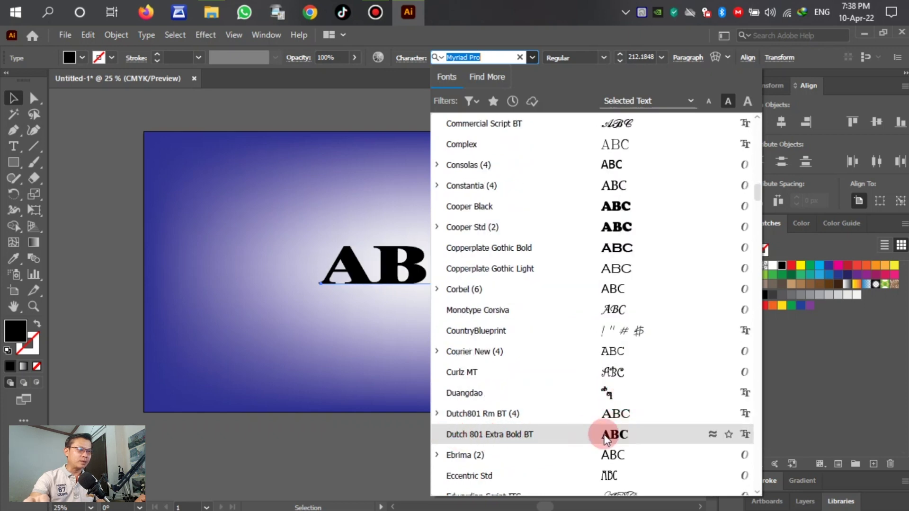
{"action": "left_click", "coordinate": [606, 438]}
- Enlarge the ABC text to about 561 pt and reposition it over the bright middle of the gradient background
{"action": "left_click_drag", "start_coordinate": [498, 224], "coordinate": [575, 142]}
{"action": "mouse_move", "coordinate": [424, 263]}
{"action": "left_mouse_down"}
{"action": "mouse_move", "coordinate": [407, 253]}
{"action": "mouse_move", "coordinate": [421, 268]}
{"action": "left_mouse_up"}
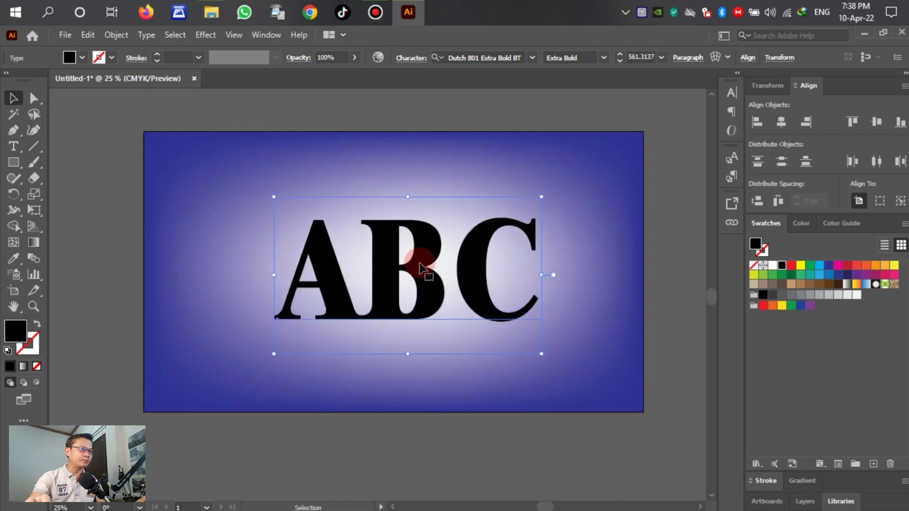
{"action": "scroll", "coordinate": [418, 266], "scroll_direction": "up", "scroll_amount": 3}
{"action": "scroll", "coordinate": [419, 265], "scroll_direction": "down", "scroll_amount": 3}
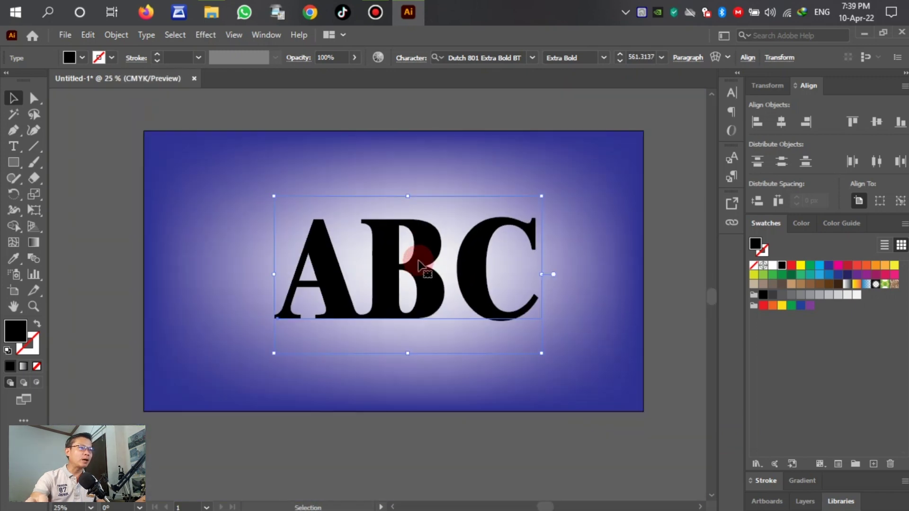
- Centre the ABC text horizontally and vertically on the artboard
{"action": "left_click_drag", "start_coordinate": [457, 222], "coordinate": [458, 223]}
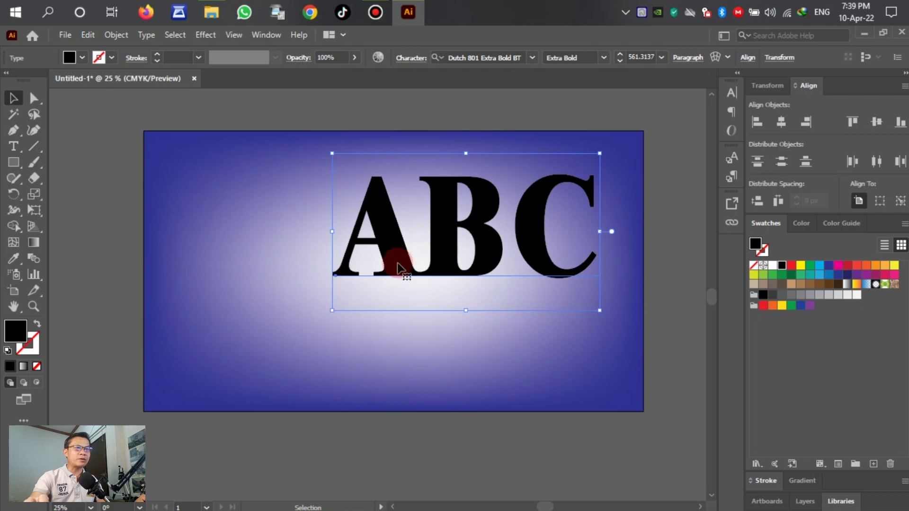
{"action": "left_click", "coordinate": [783, 120]}
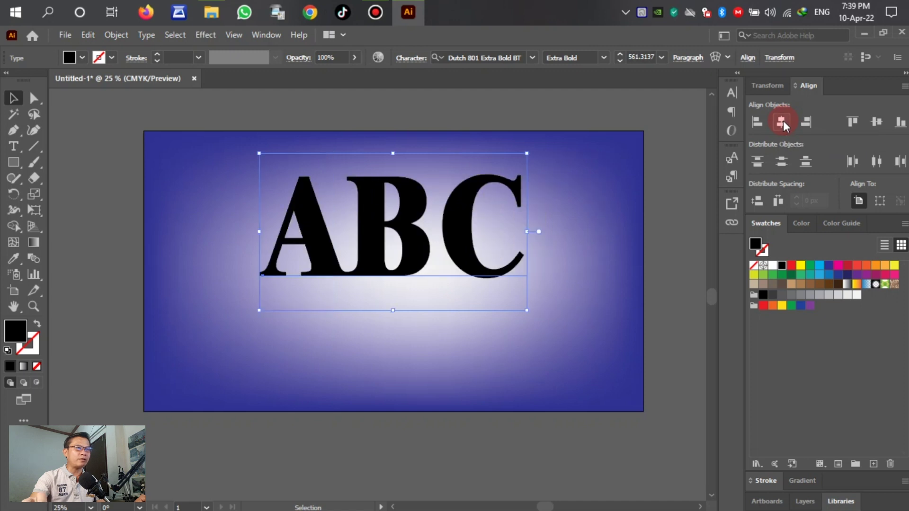
{"action": "left_click", "coordinate": [877, 122]}
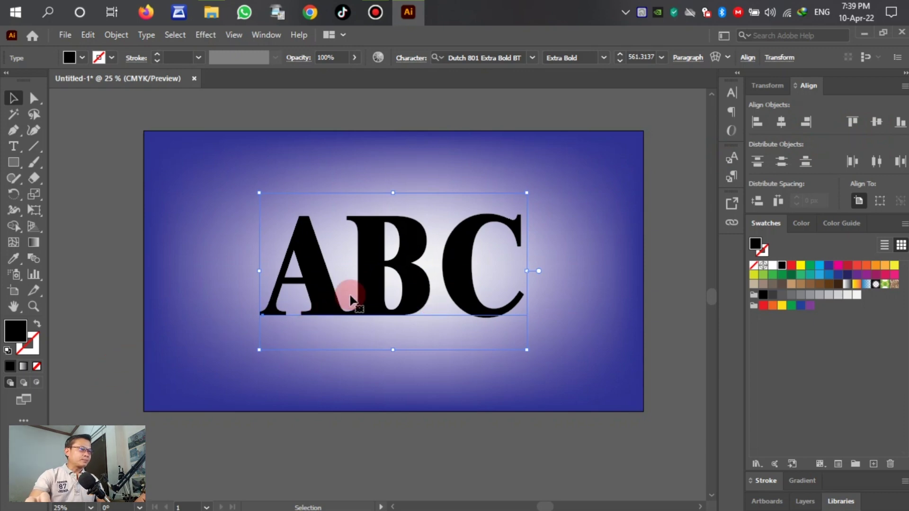
{"action": "mouse_move", "coordinate": [47, 344]}
{"action": "left_mouse_down"}
{"action": "mouse_move", "coordinate": [401, 260]}
{"action": "mouse_move", "coordinate": [359, 216]}
{"action": "mouse_move", "coordinate": [360, 254]}
{"action": "mouse_move", "coordinate": [349, 219]}
{"action": "mouse_move", "coordinate": [243, 189]}
{"action": "left_mouse_up"}
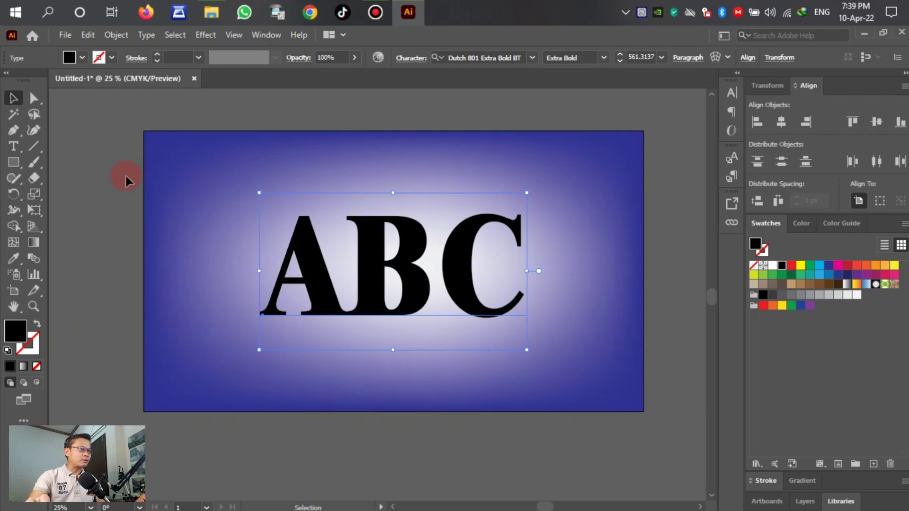
- Fill the ABC text with the green swatch and deselect it
{"action": "left_click", "coordinate": [80, 56]}
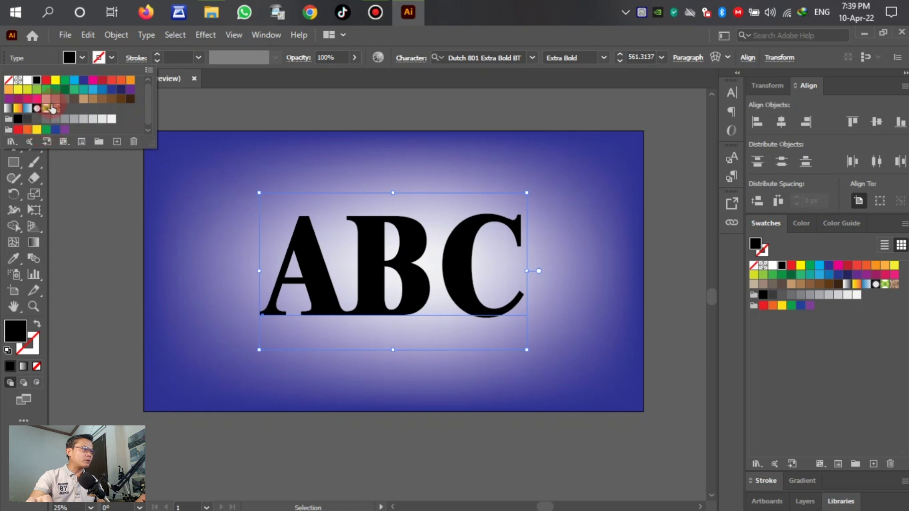
{"action": "left_click", "coordinate": [55, 89]}
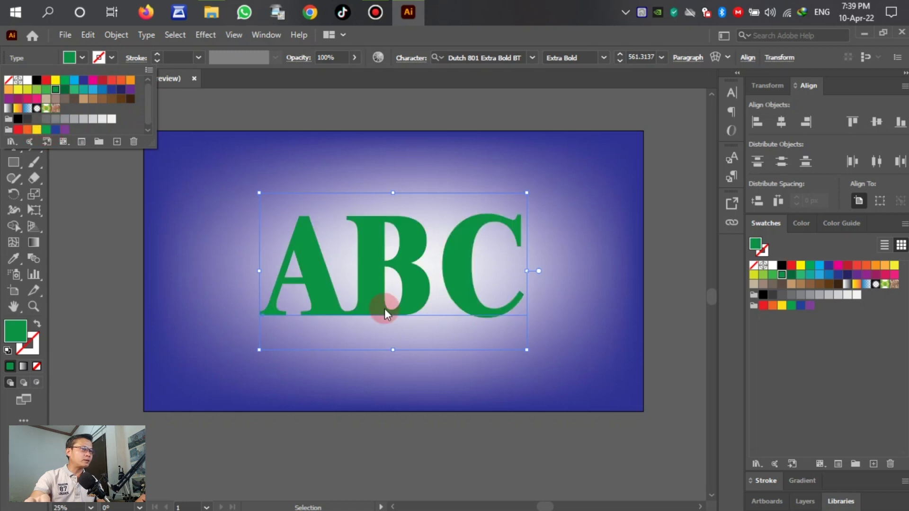
{"action": "left_click", "coordinate": [672, 265]}
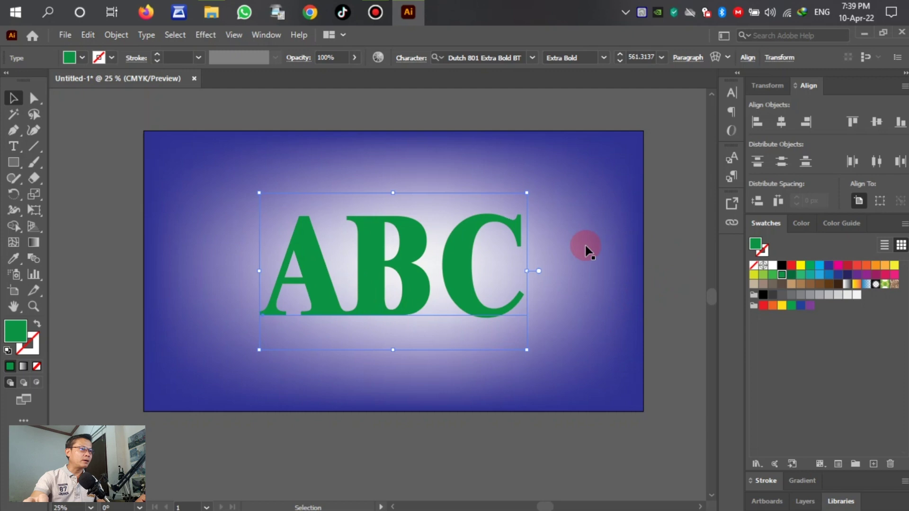
{"action": "left_click", "coordinate": [110, 159]}
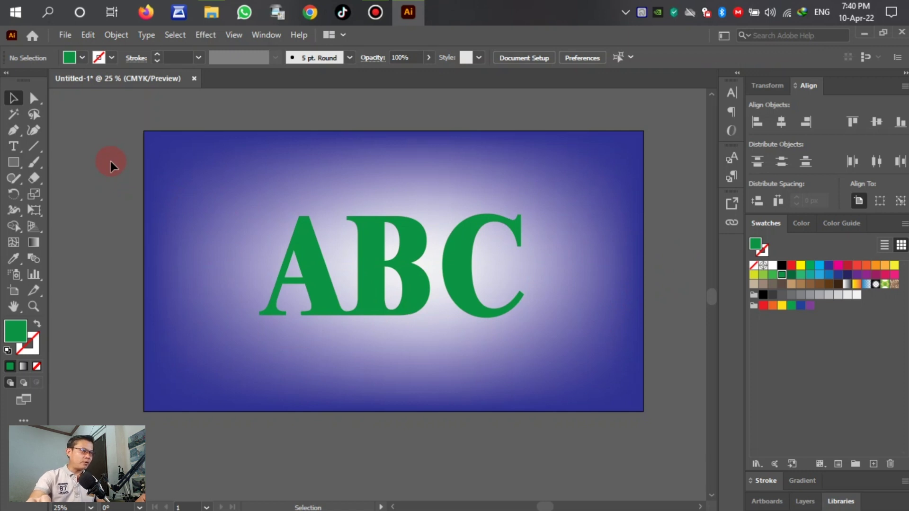
- Select the ABC text and give it a blue stroke
{"action": "left_click", "coordinate": [111, 57]}
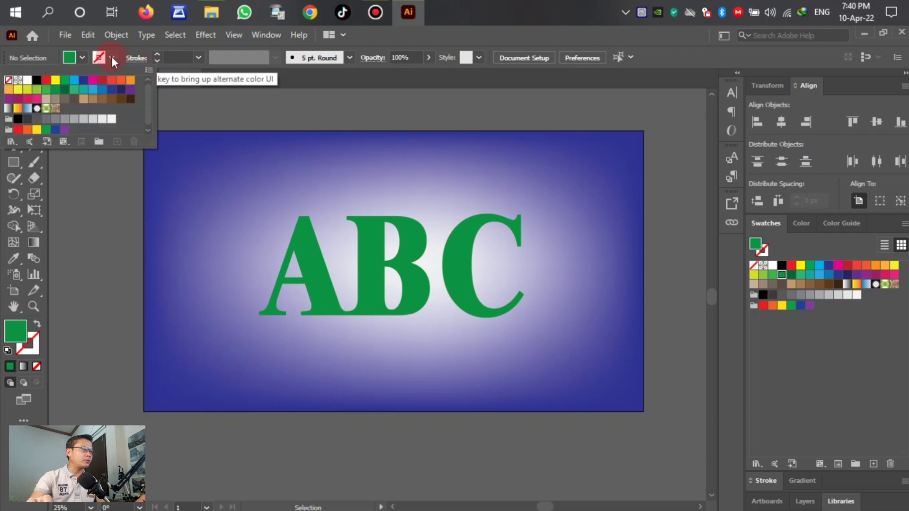
{"action": "left_click", "coordinate": [374, 250]}
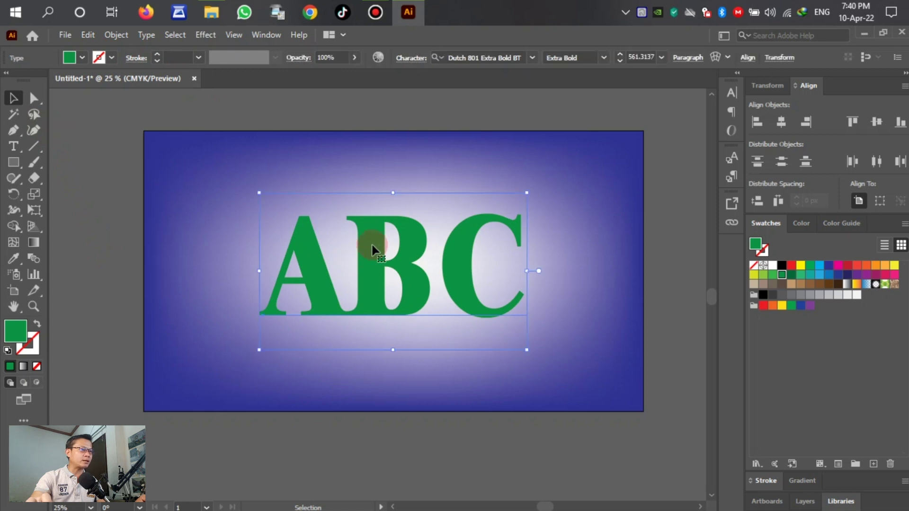
{"action": "left_click", "coordinate": [112, 58]}
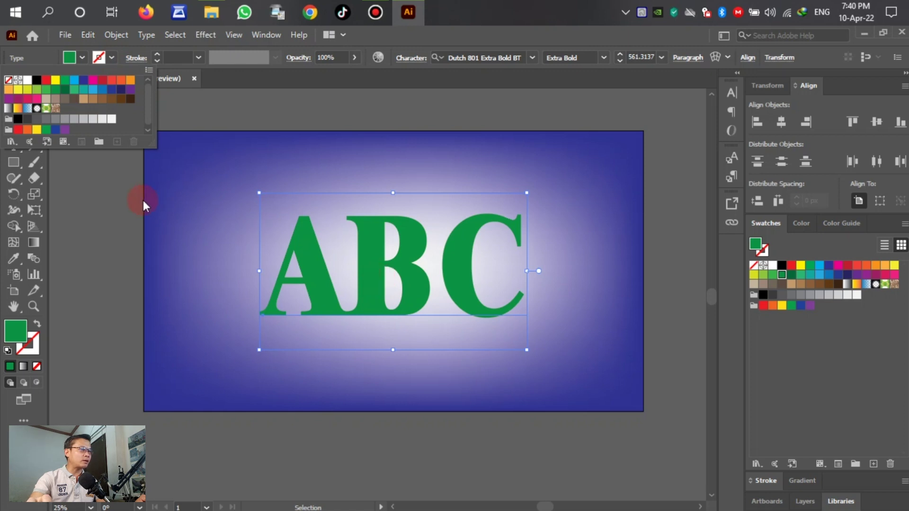
{"action": "left_click", "coordinate": [55, 130]}
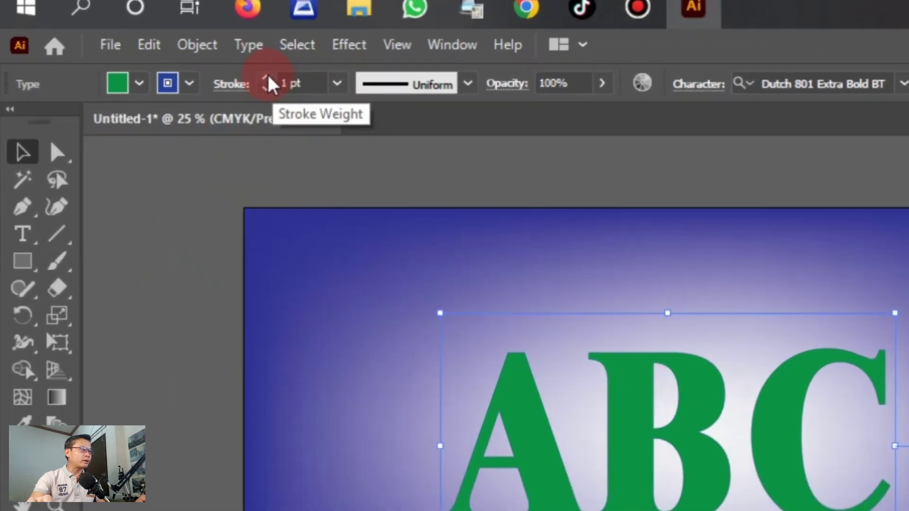
- Increase the ABC text's stroke weight to 12 pt
{"action": "left_click", "coordinate": [266, 79]}
{"action": "left_click", "coordinate": [266, 79]}
{"action": "left_click", "coordinate": [266, 79]}
{"action": "left_click", "coordinate": [266, 78]}
{"action": "left_click", "coordinate": [266, 79]}
{"action": "left_click", "coordinate": [266, 78]}
{"action": "left_click", "coordinate": [266, 79]}
{"action": "left_click", "coordinate": [266, 78]}
{"action": "left_click", "coordinate": [267, 79]}
{"action": "left_click", "coordinate": [267, 79]}
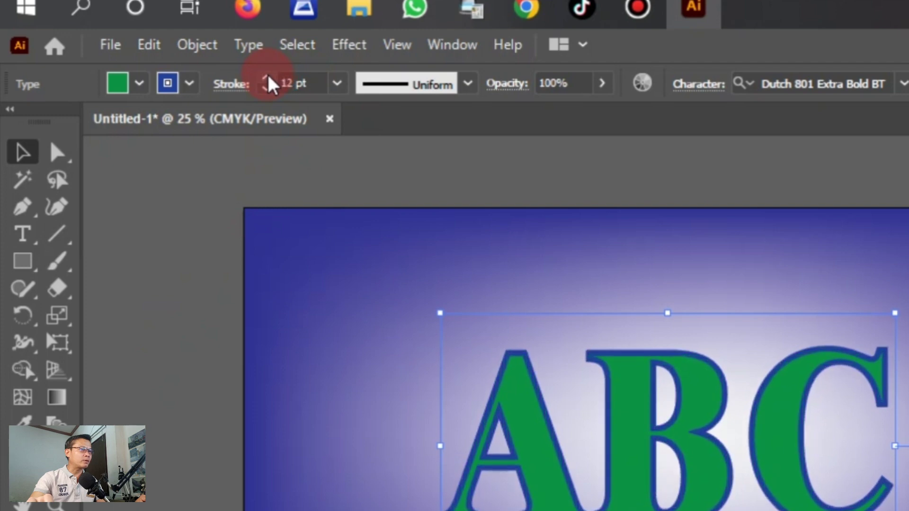
- Try a 16 pt stroke weight on the ABC text and set it back to 12 pt
{"action": "left_click", "coordinate": [336, 83]}
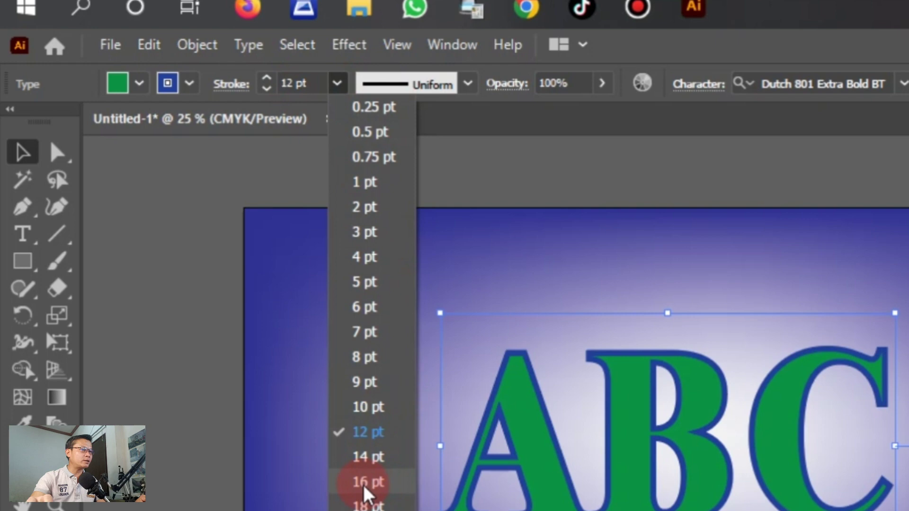
{"action": "left_click", "coordinate": [379, 482]}
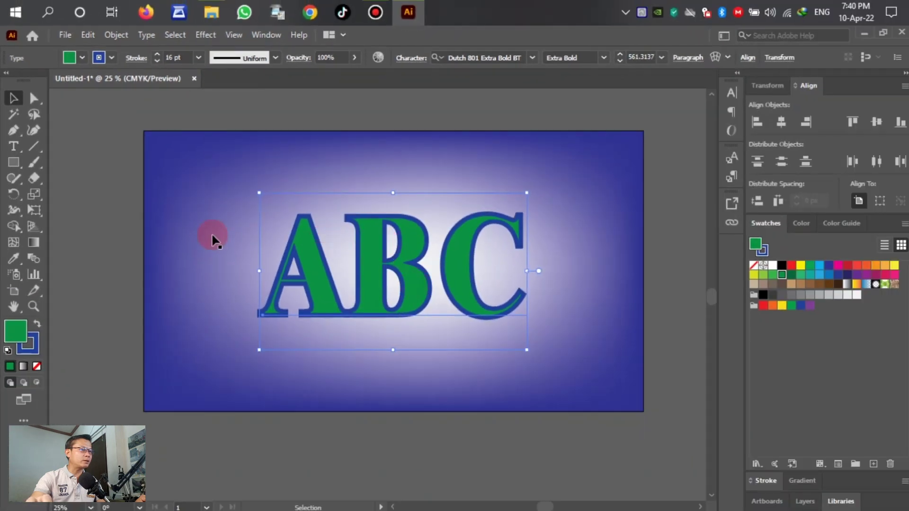
{"action": "left_click", "coordinate": [198, 57]}
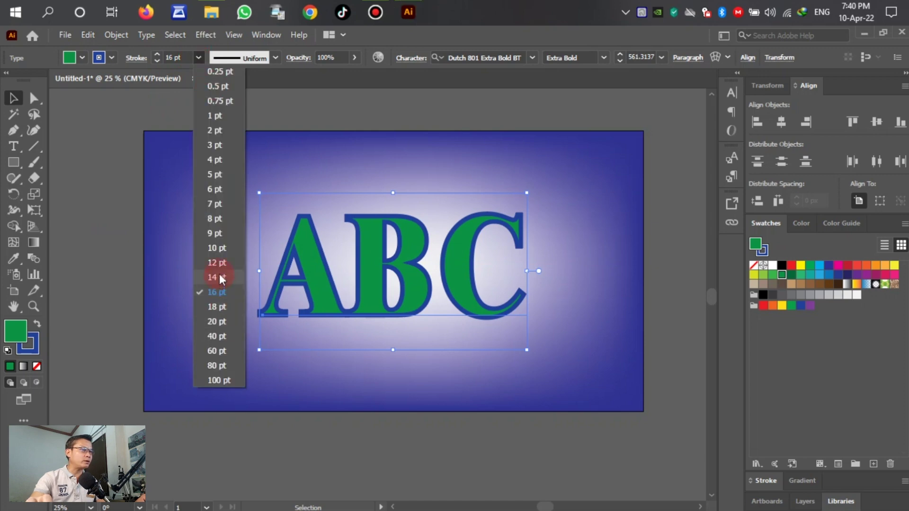
{"action": "left_click", "coordinate": [211, 263]}
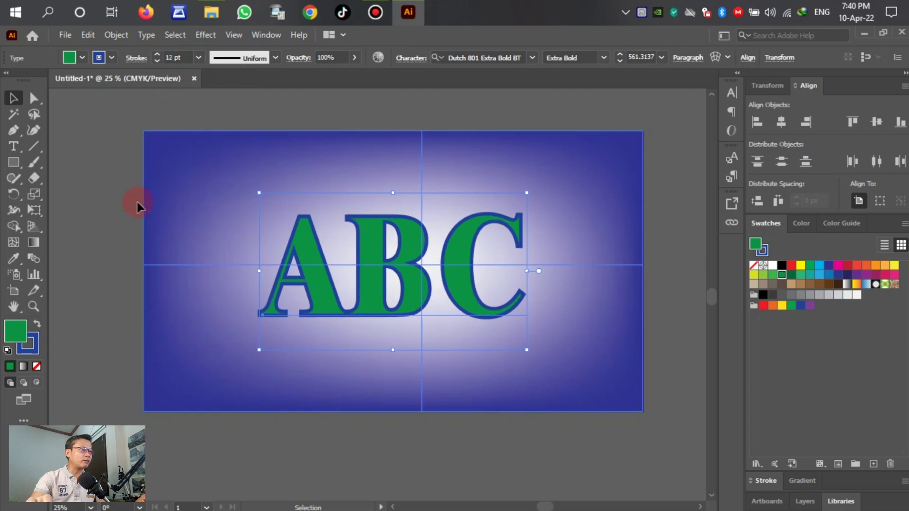
{"action": "left_click", "coordinate": [101, 182]}
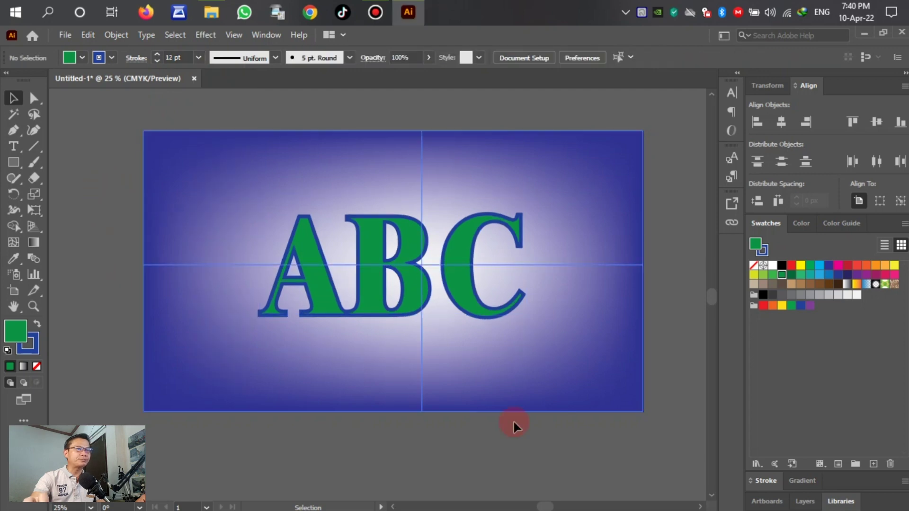
{"action": "scroll", "coordinate": [389, 215], "scroll_direction": "up", "scroll_amount": 1}
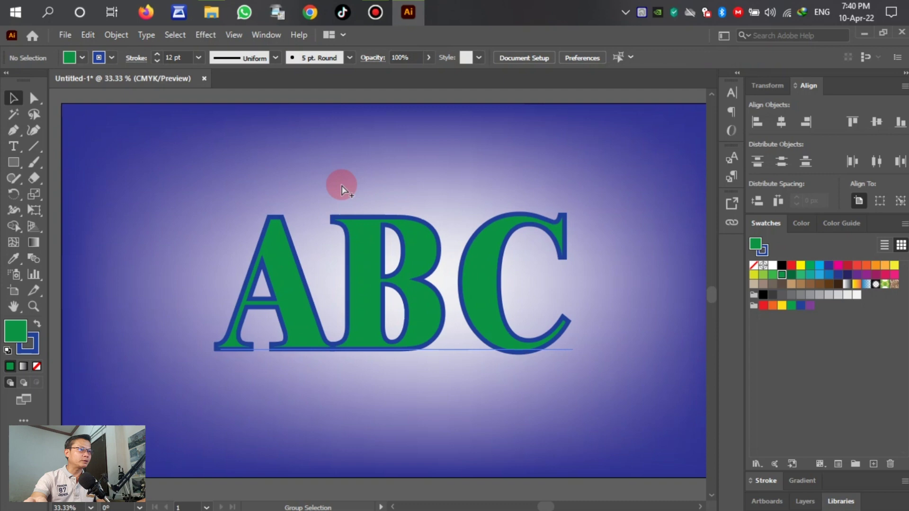
{"action": "scroll", "coordinate": [334, 183], "scroll_direction": "down", "scroll_amount": 1}
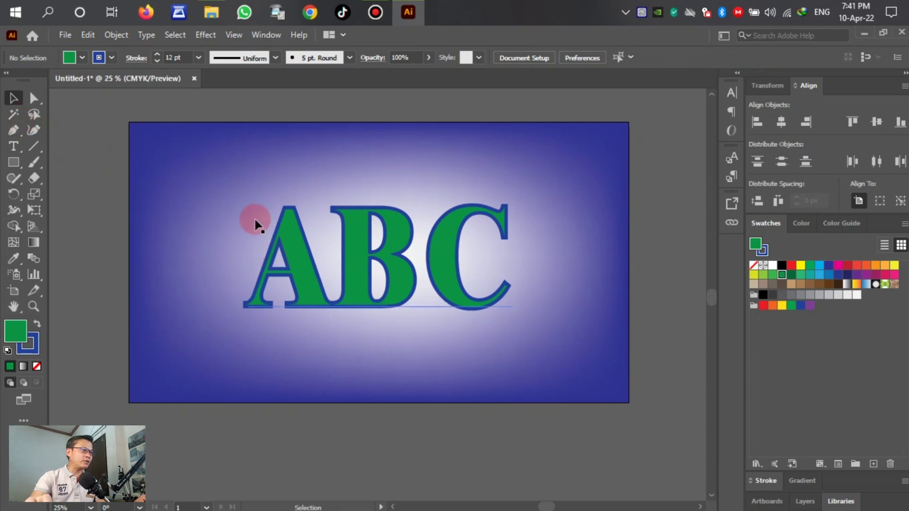
- Start a Drop Shadow effect on the ABC text in Multiply mode and set the shadow's opacity to 90%
{"action": "left_click", "coordinate": [286, 216]}
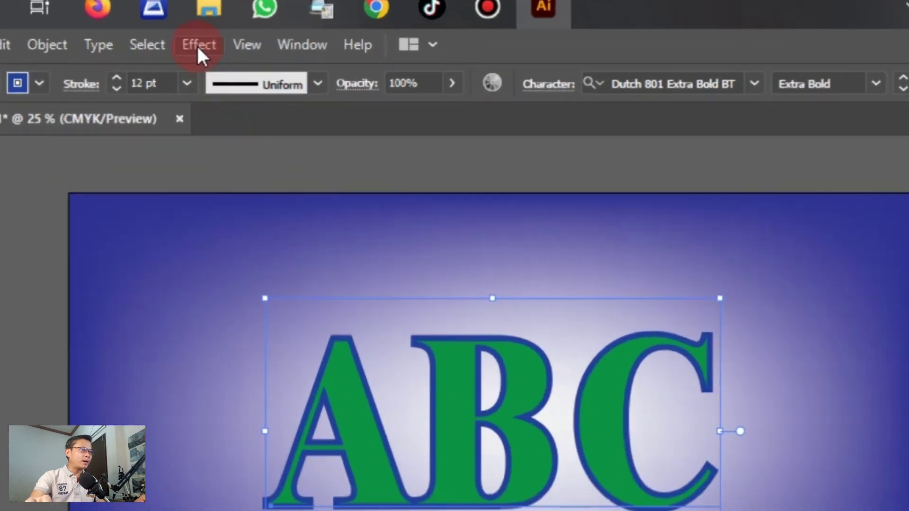
{"action": "left_click", "coordinate": [197, 45]}
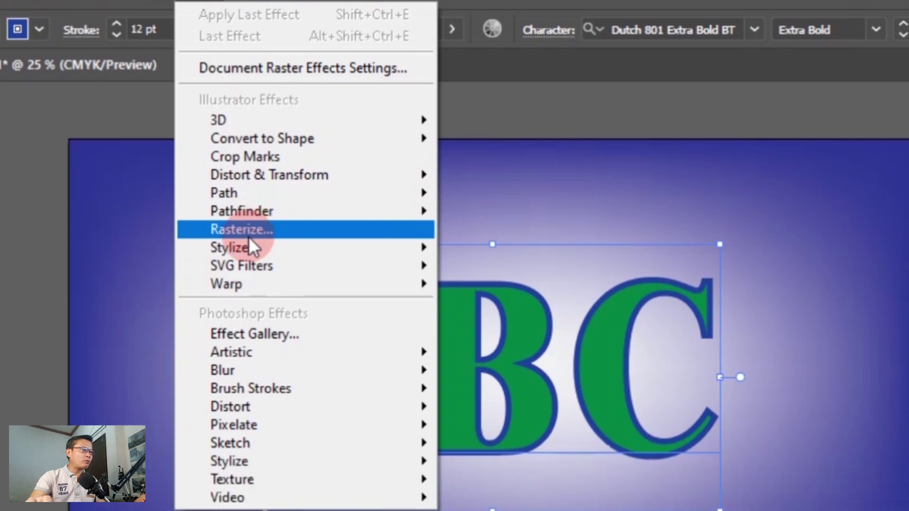
{"action": "mouse_move", "coordinate": [247, 244]}
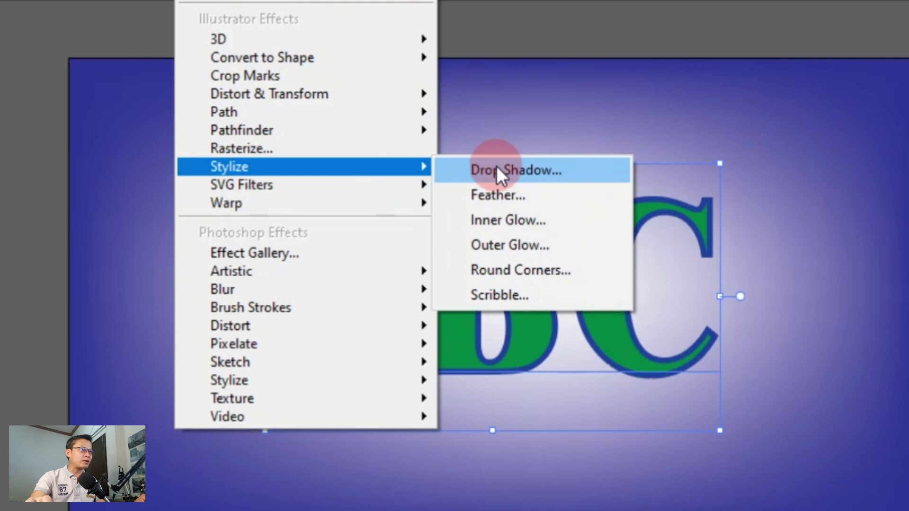
{"action": "left_click", "coordinate": [497, 169]}
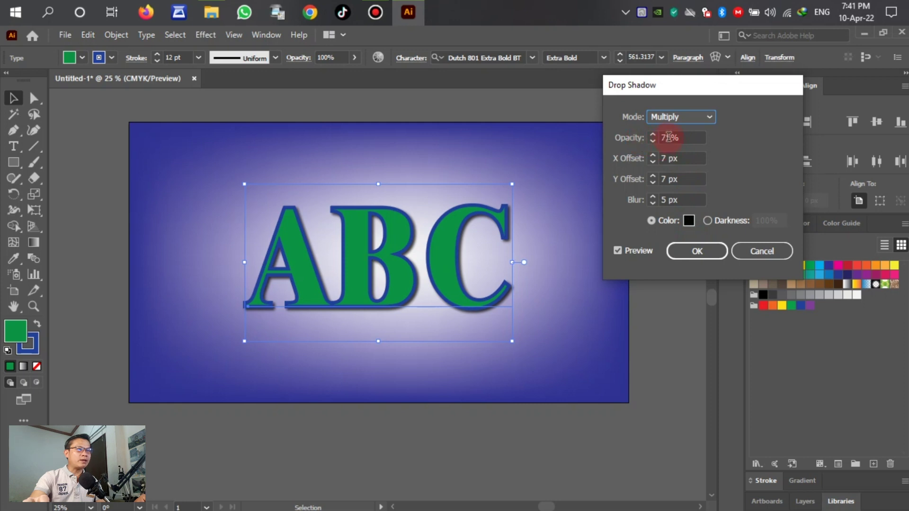
{"action": "left_click_drag", "start_coordinate": [666, 140], "coordinate": [630, 143]}
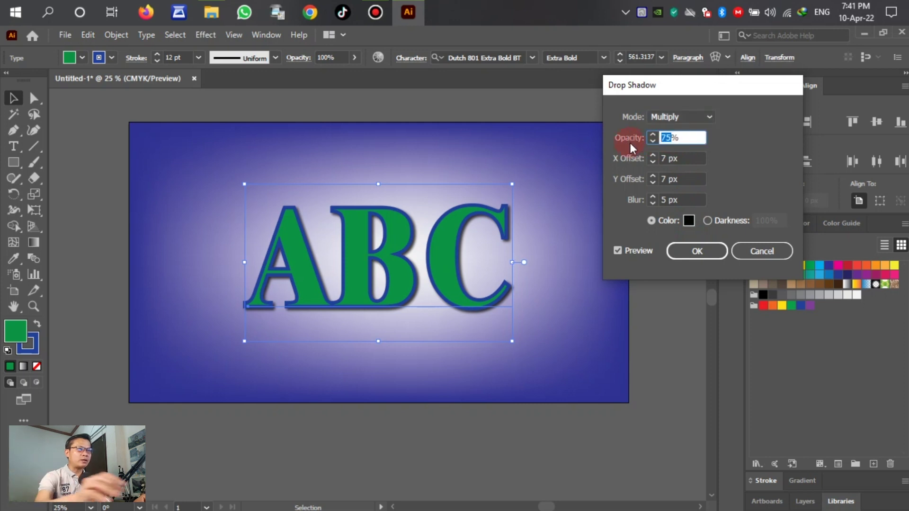
{"action": "type", "text": "90"}
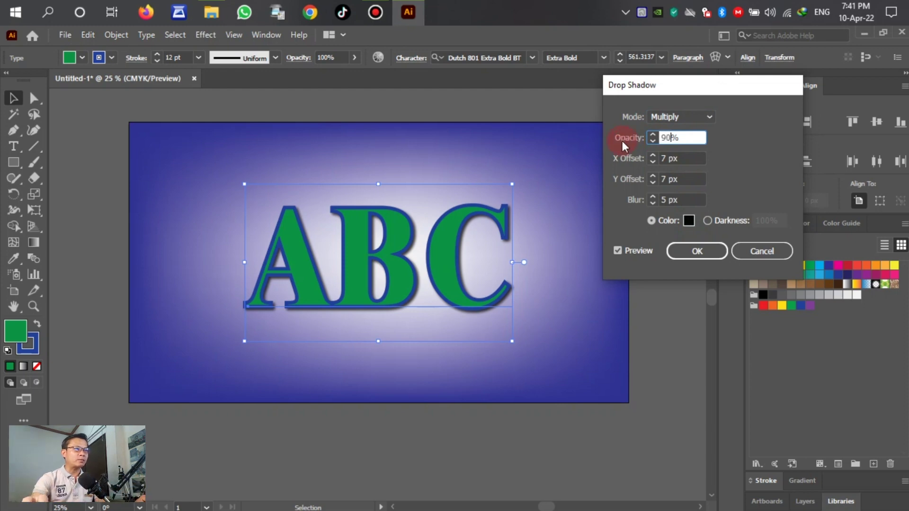
- Set the drop shadow's X offset to 10 px and its Y offset to 15 px
{"action": "left_click", "coordinate": [689, 164]}
{"action": "left_click", "coordinate": [665, 159]}
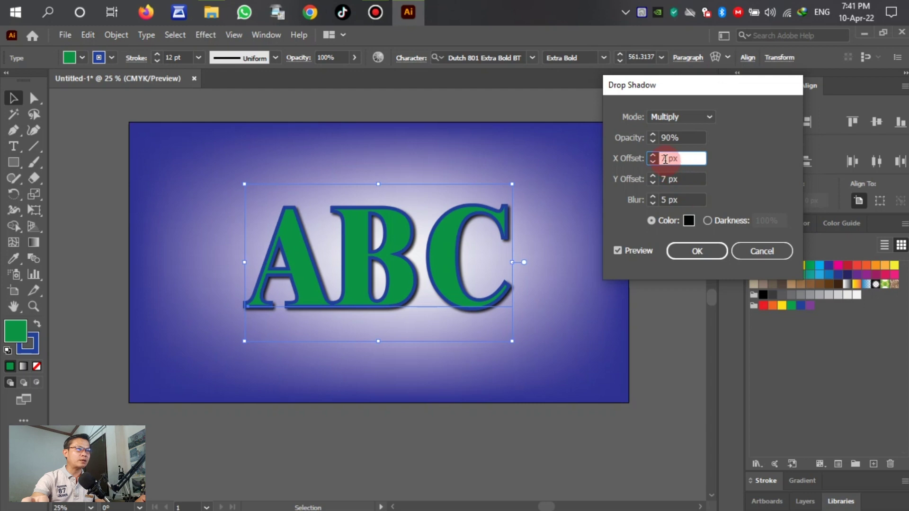
{"action": "key", "text": "Delete"}
{"action": "type", "text": "10"}
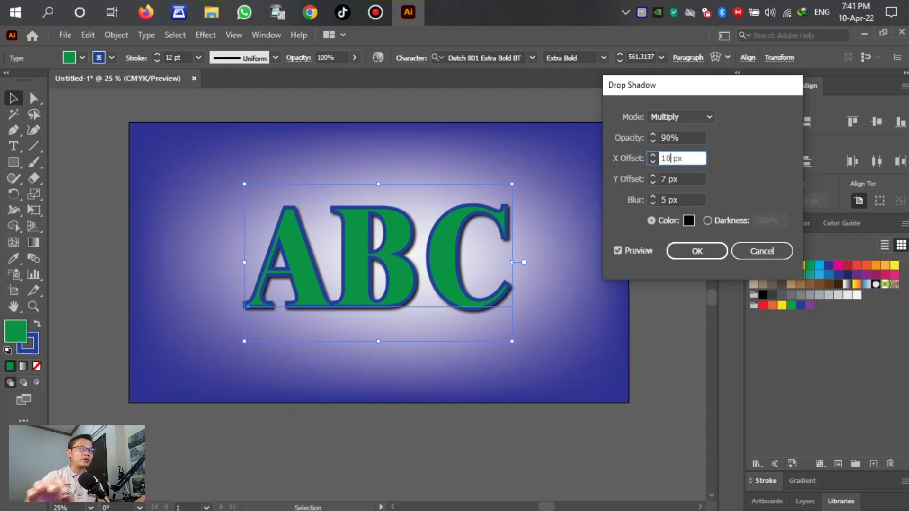
{"action": "left_click", "coordinate": [698, 179]}
{"action": "left_click_drag", "start_coordinate": [698, 179], "coordinate": [672, 180]}
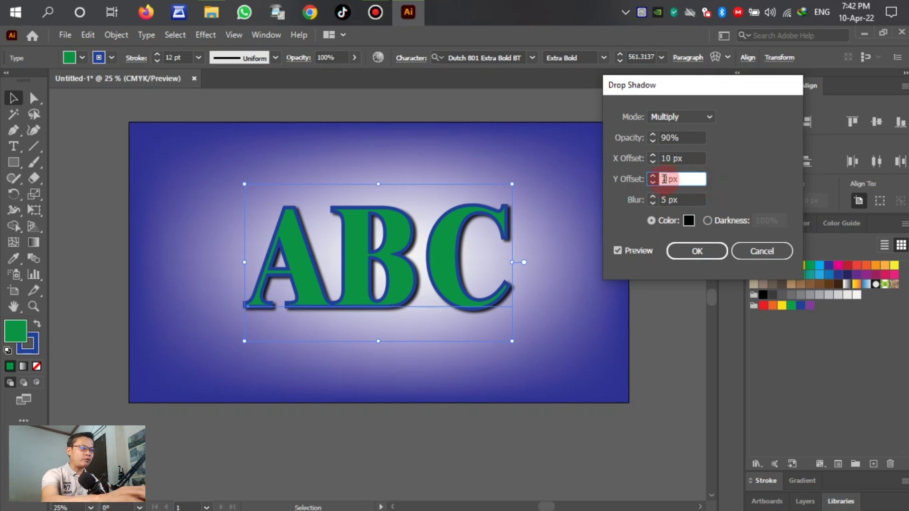
{"action": "key", "text": "BackSpace"}
{"action": "type", "text": "15"}
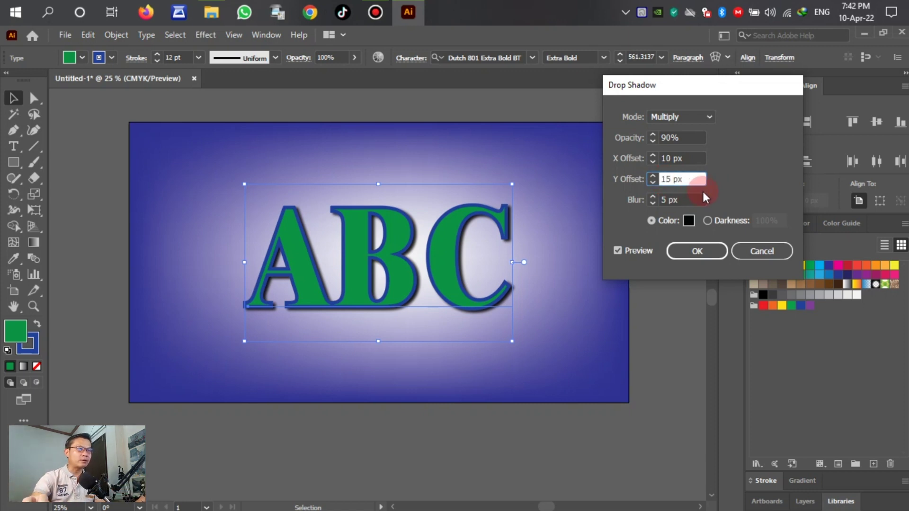
{"action": "left_click", "coordinate": [707, 153]}
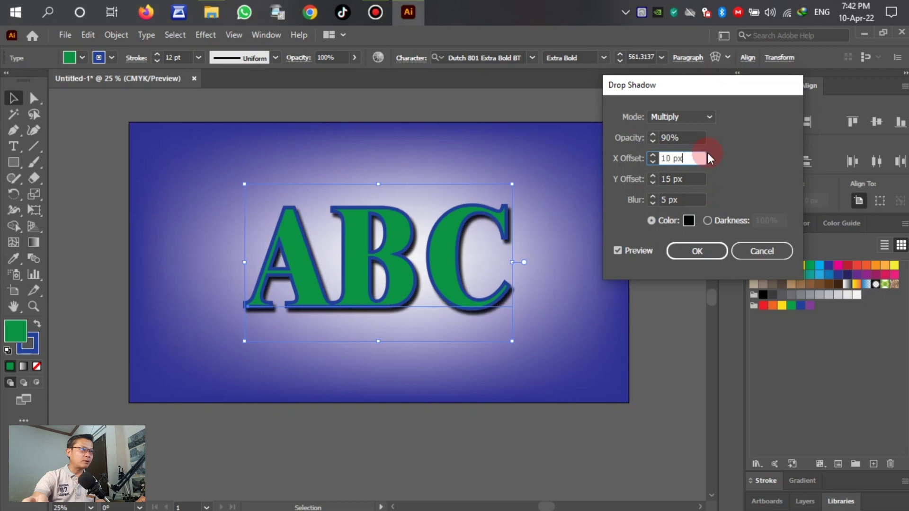
- Raise the drop shadow's blur to 16 px, apply the effect and deselect the ABC text
{"action": "left_click", "coordinate": [667, 200]}
{"action": "left_click", "coordinate": [686, 223]}
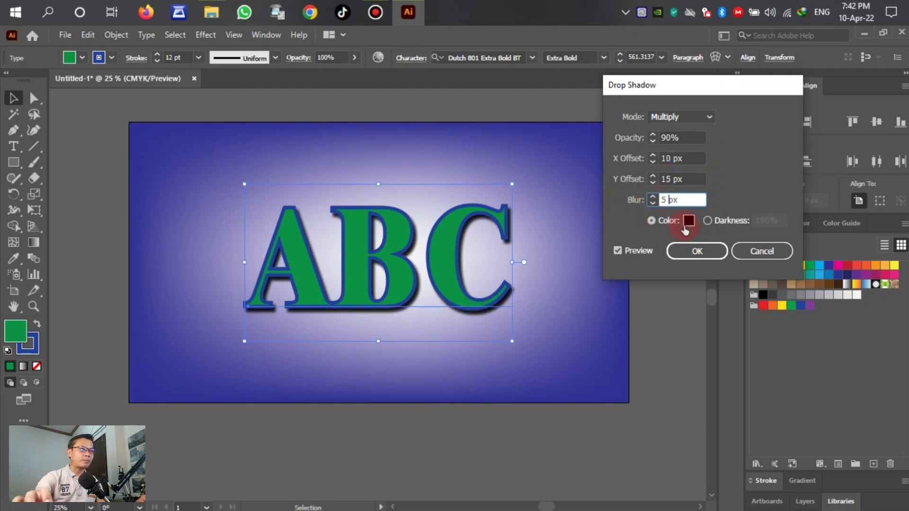
{"action": "left_click", "coordinate": [653, 197]}
{"action": "left_click", "coordinate": [652, 197]}
{"action": "left_click", "coordinate": [653, 197]}
{"action": "left_click", "coordinate": [653, 197]}
{"action": "scroll", "coordinate": [676, 206], "scroll_direction": "up", "scroll_amount": 3}
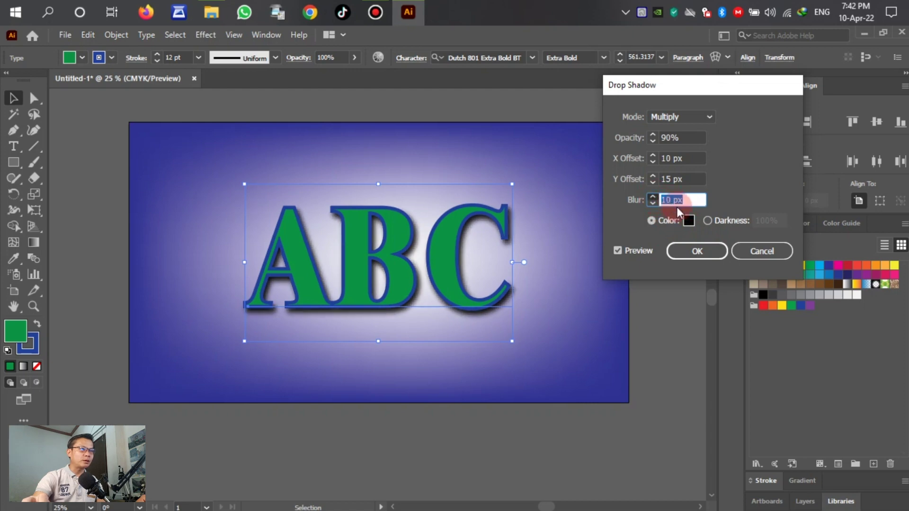
{"action": "scroll", "coordinate": [697, 204], "scroll_direction": "up", "scroll_amount": 4}
{"action": "left_click", "coordinate": [683, 203]}
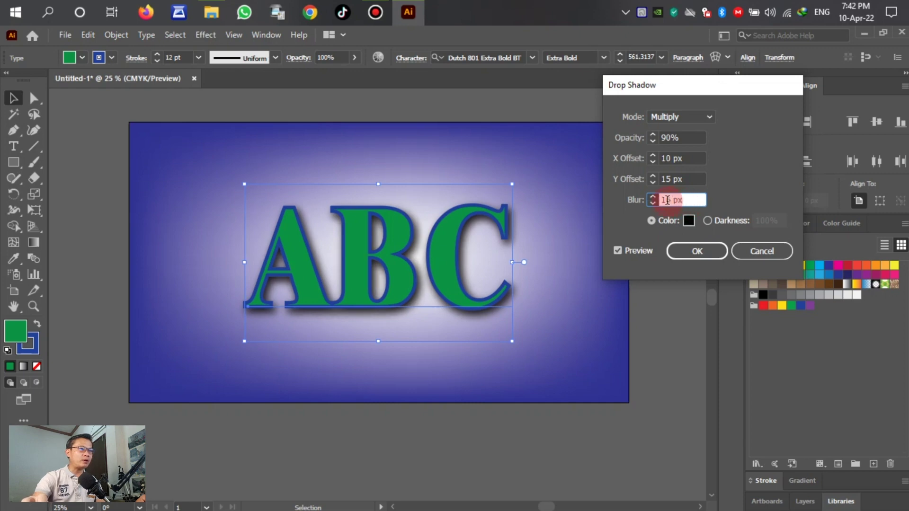
{"action": "double_click", "coordinate": [672, 208]}
{"action": "left_click", "coordinate": [626, 262]}
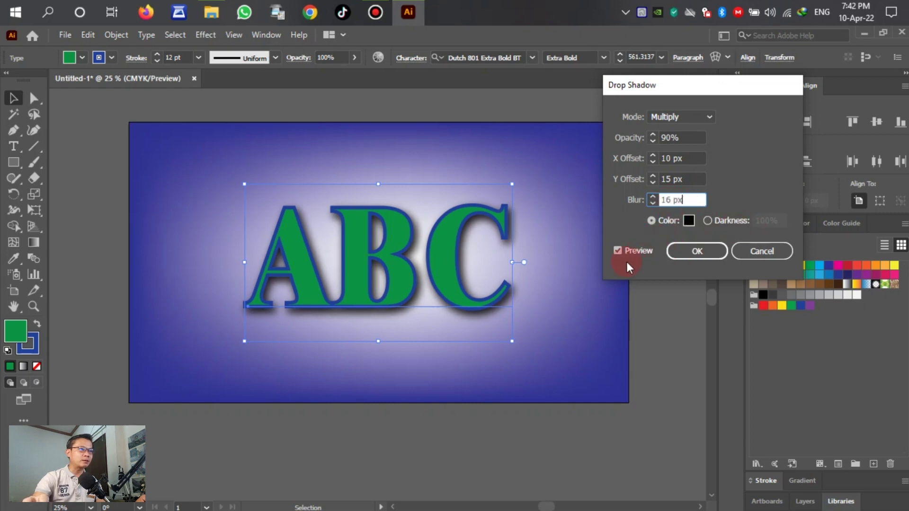
{"action": "left_click", "coordinate": [700, 255]}
{"action": "left_click", "coordinate": [674, 332]}
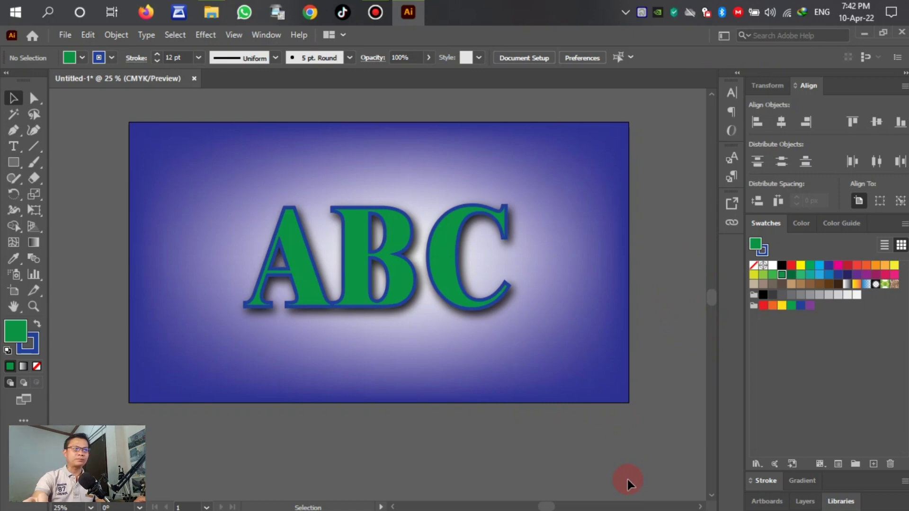
{"action": "left_click_drag", "start_coordinate": [146, 357], "coordinate": [400, 279]}
{"action": "left_click", "coordinate": [412, 462]}
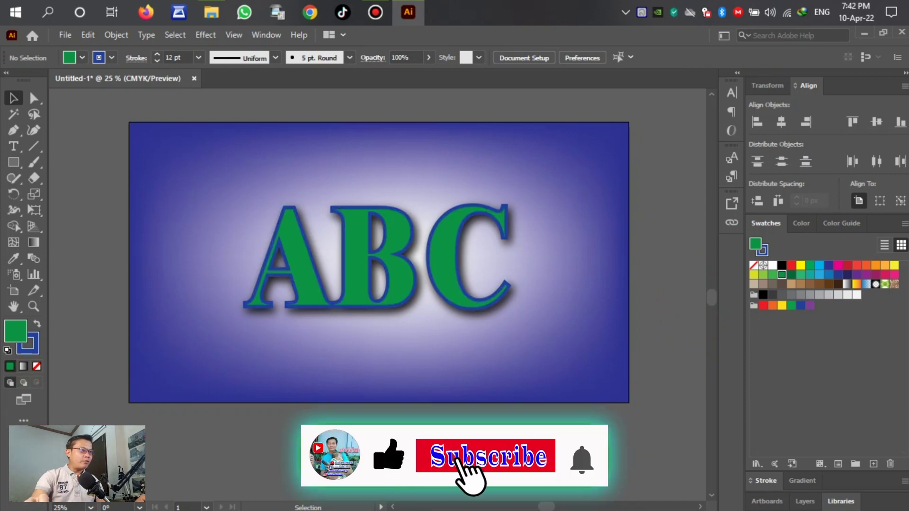
{"action": "left_click", "coordinate": [398, 341]}
{"action": "left_click", "coordinate": [423, 504]}
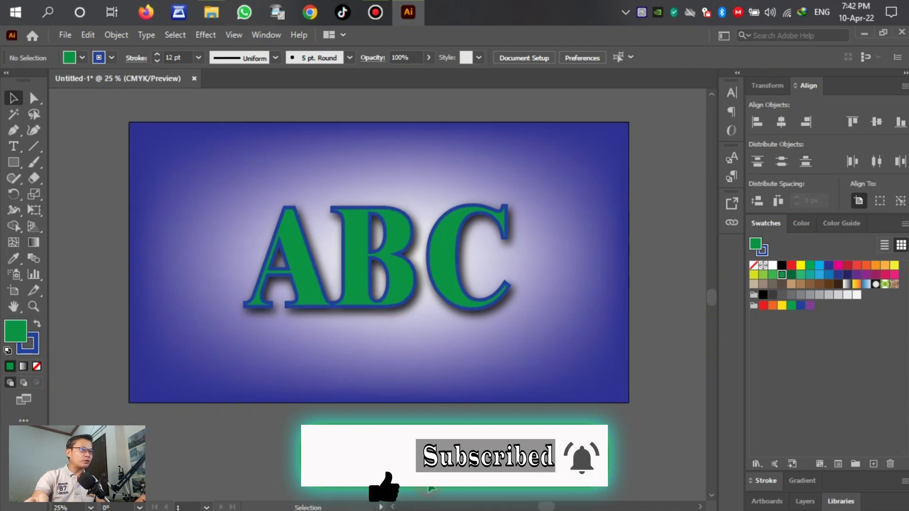
{"action": "left_click", "coordinate": [475, 235]}
{"action": "left_click", "coordinate": [599, 179]}
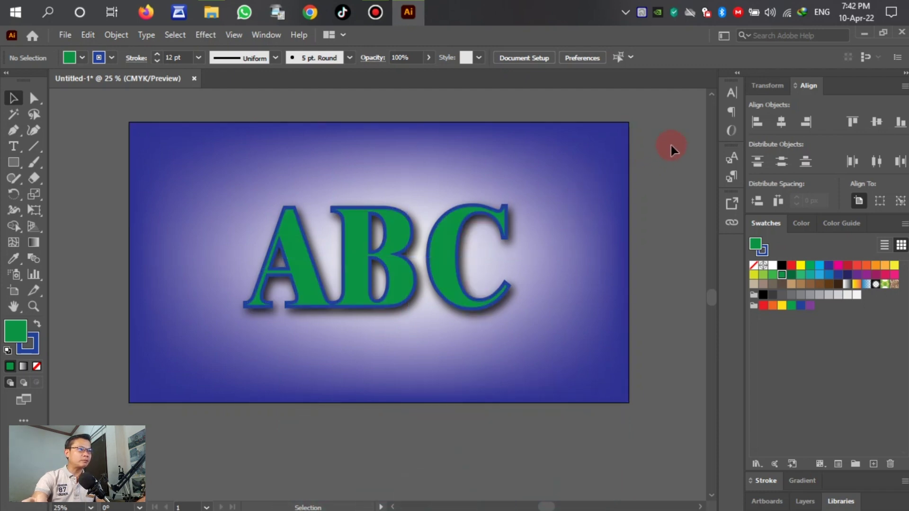
{"action": "left_click", "coordinate": [341, 284]}
{"action": "left_click", "coordinate": [49, 346]}
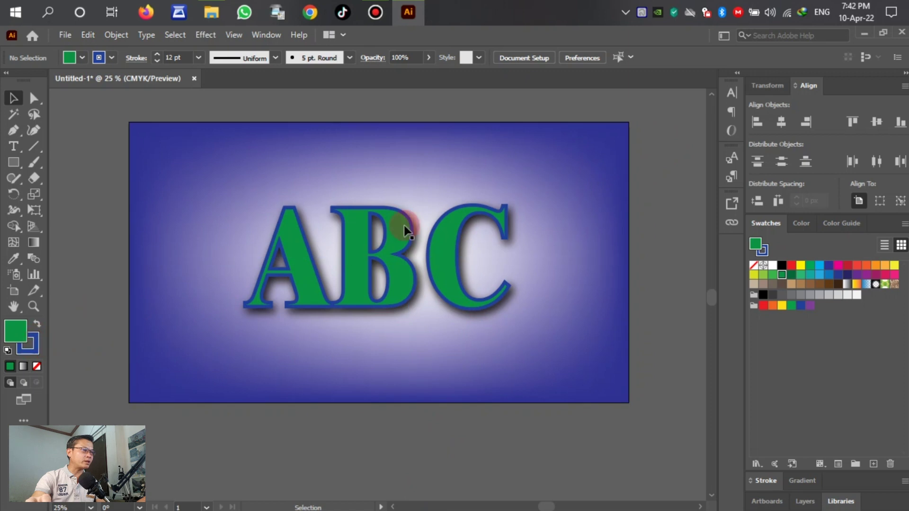
- Make the stroke the active color target and select the ABC text
{"action": "left_click", "coordinate": [31, 363]}
{"action": "left_click", "coordinate": [37, 349]}
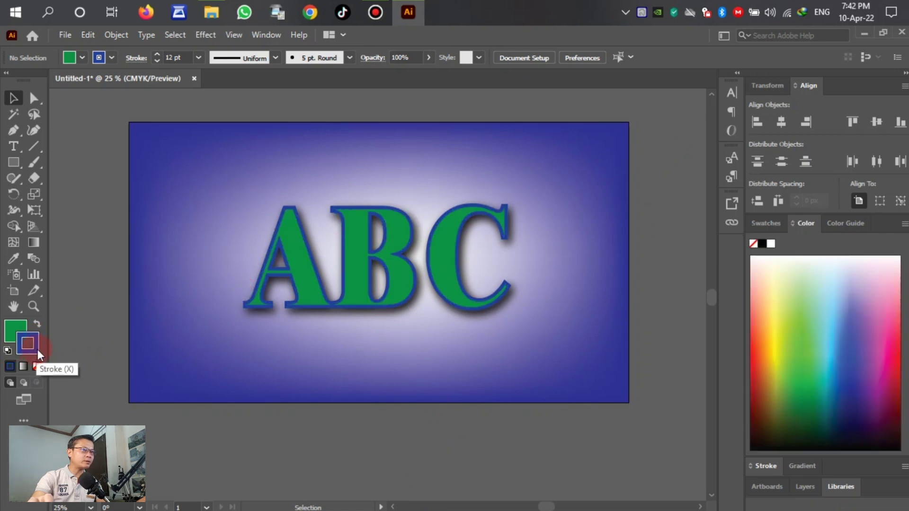
{"action": "left_click", "coordinate": [11, 94]}
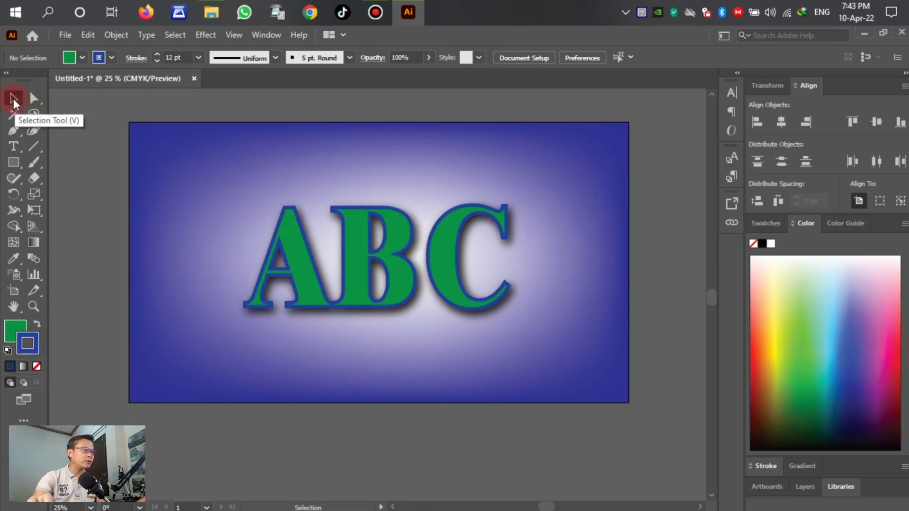
{"action": "left_click", "coordinate": [396, 228]}
- Try dark red, light blue, blue and bright red as stroke colors on the ABC text
{"action": "left_click", "coordinate": [901, 377]}
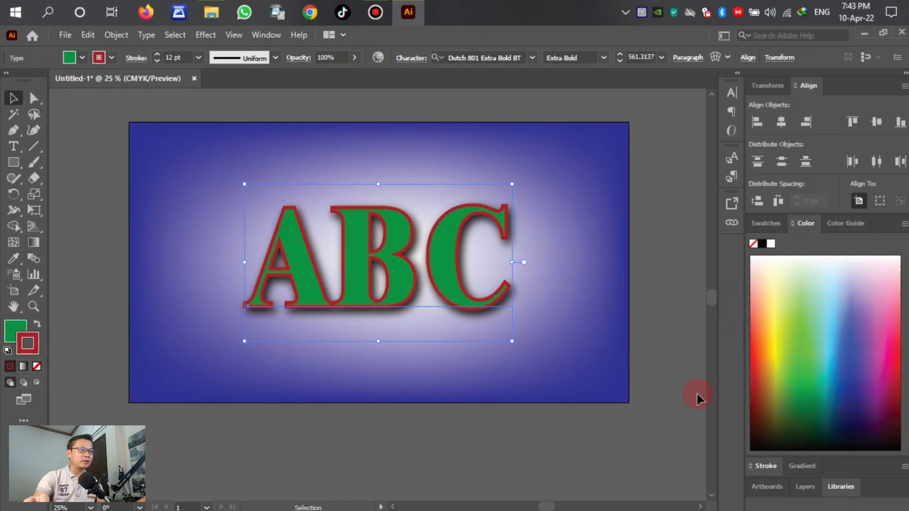
{"action": "left_click", "coordinate": [832, 315]}
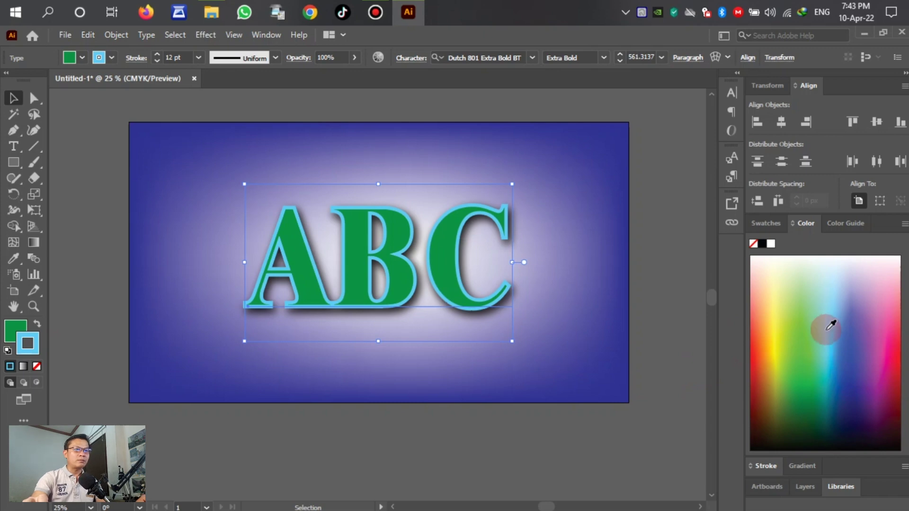
{"action": "left_click", "coordinate": [847, 373]}
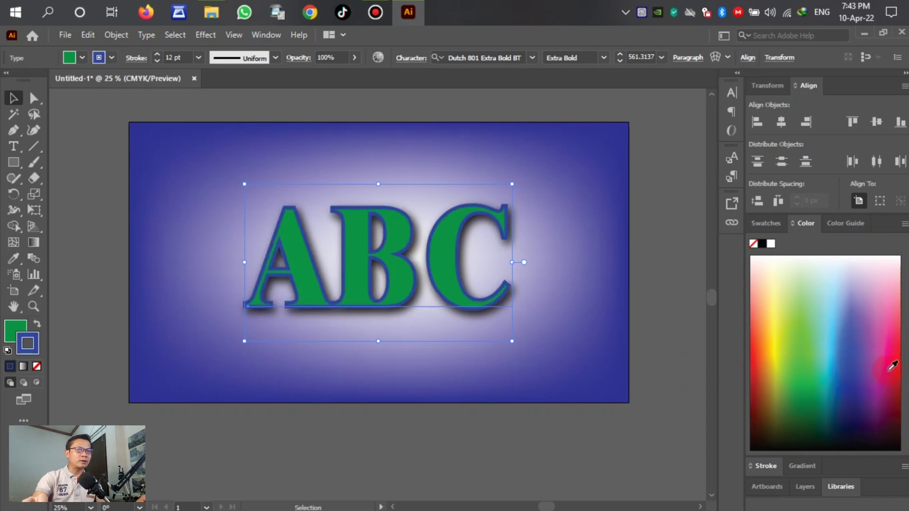
{"action": "left_click", "coordinate": [900, 356]}
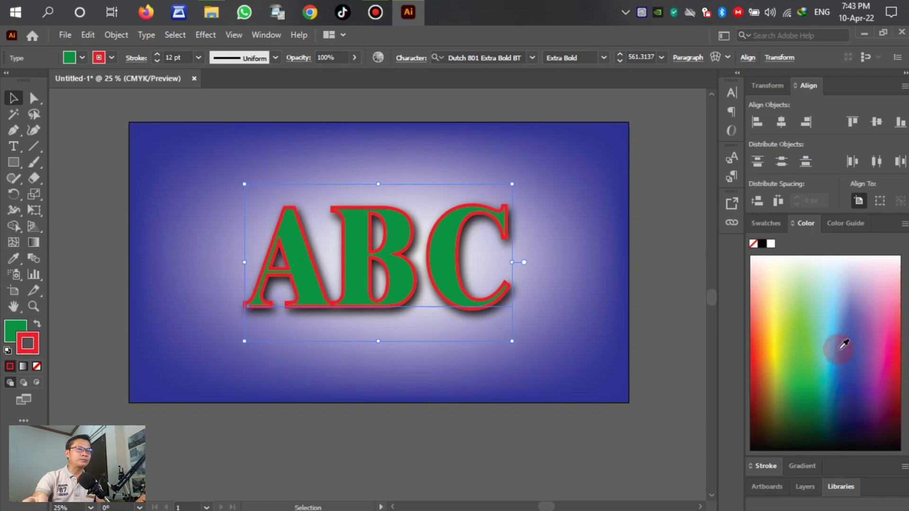
- Give the ABC text a yellow stroke from the color spectrum and deselect it
{"action": "left_click", "coordinate": [776, 347]}
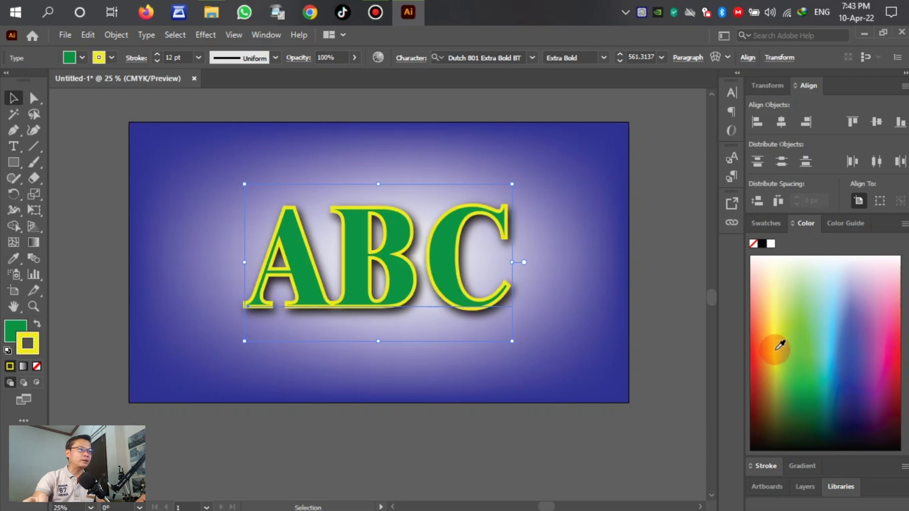
{"action": "left_click", "coordinate": [81, 185]}
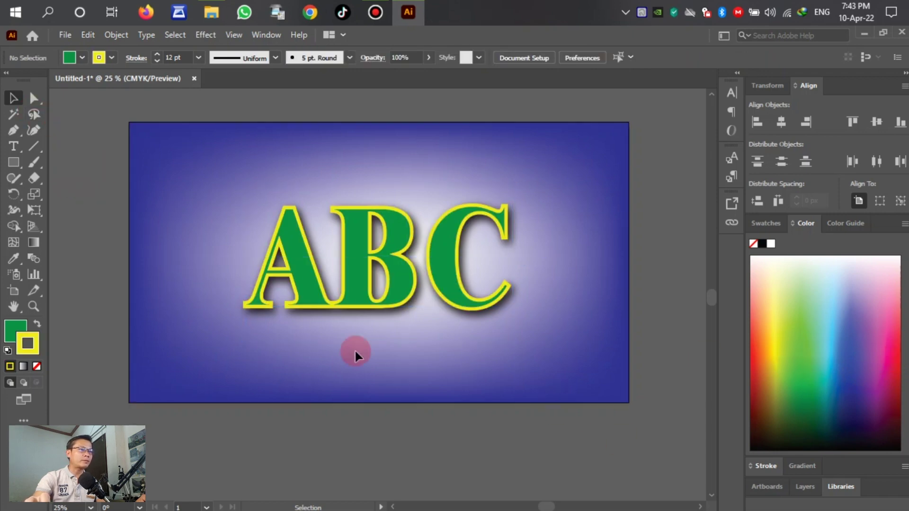
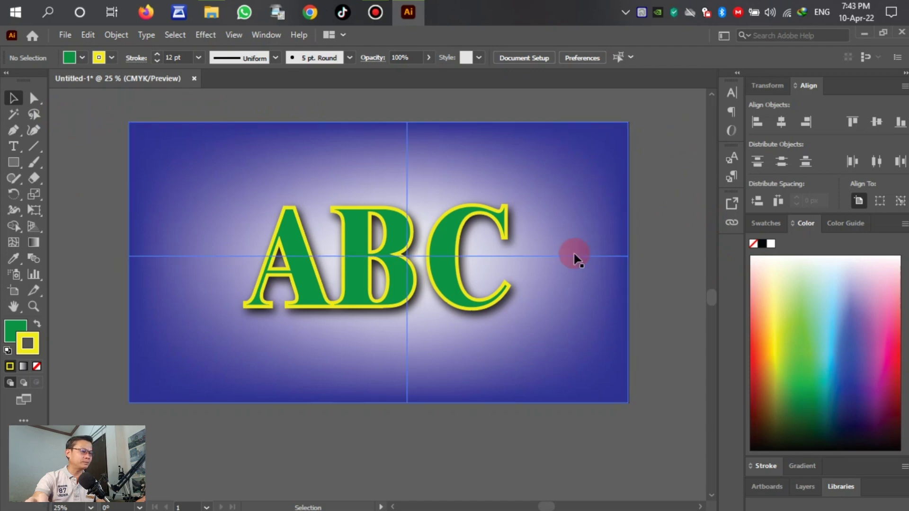
{"action": "scroll", "coordinate": [521, 280], "scroll_direction": "down", "scroll_amount": 1}
{"action": "scroll", "coordinate": [423, 276], "scroll_direction": "up", "scroll_amount": 1}
{"action": "scroll", "coordinate": [422, 276], "scroll_direction": "down", "scroll_amount": 1}
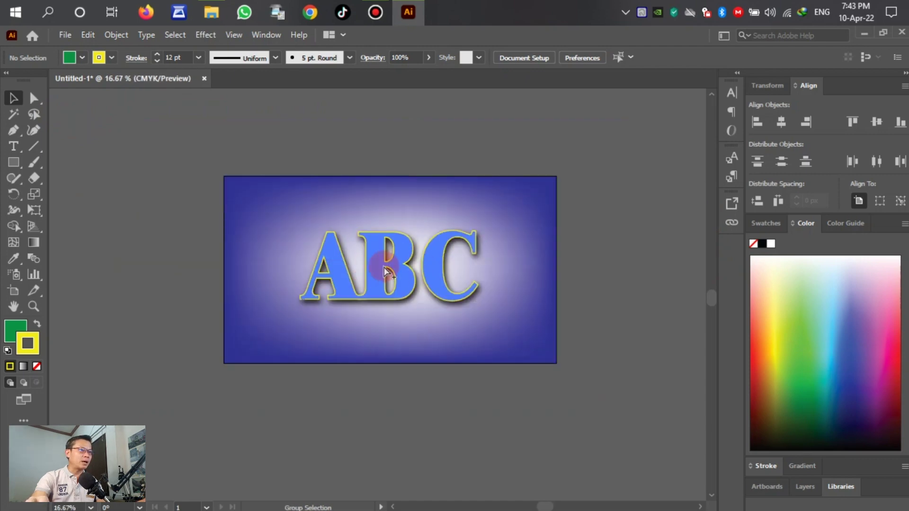
{"action": "scroll", "coordinate": [382, 270], "scroll_direction": "up", "scroll_amount": 1}
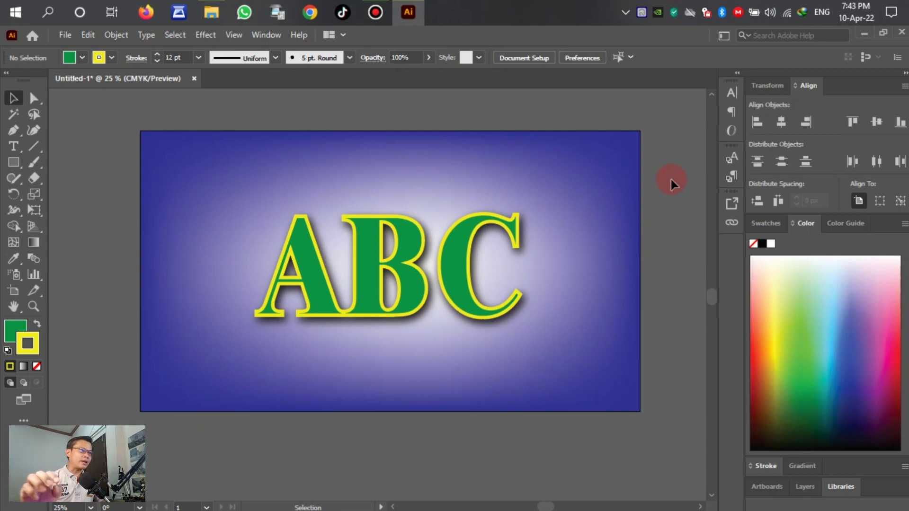
- Export the artwork in PNG format as Untitled-1.png to New folder on the desktop
{"action": "left_click", "coordinate": [65, 36]}
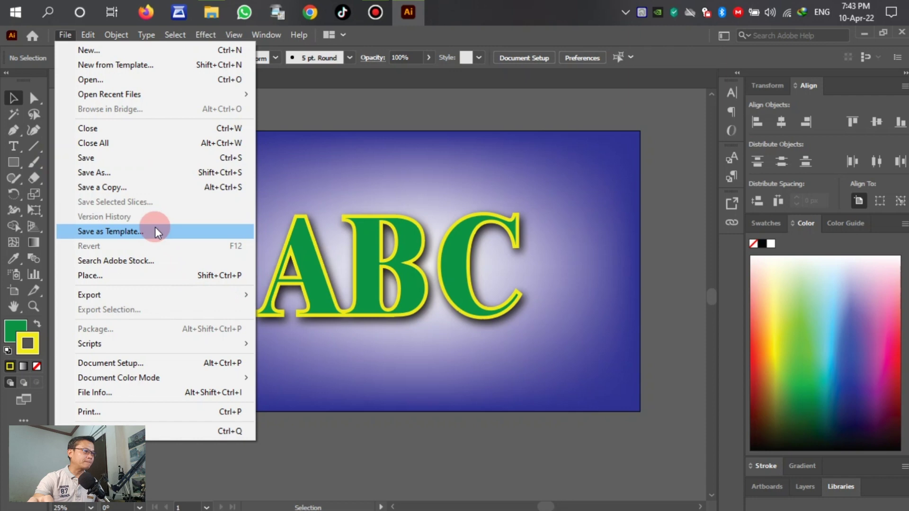
{"action": "mouse_move", "coordinate": [112, 300]}
{"action": "left_click", "coordinate": [286, 310]}
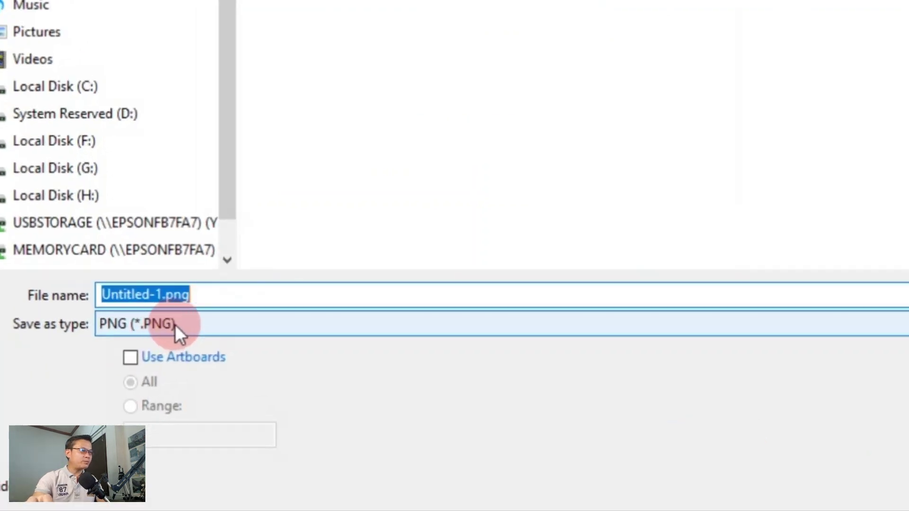
{"action": "left_click", "coordinate": [231, 327]}
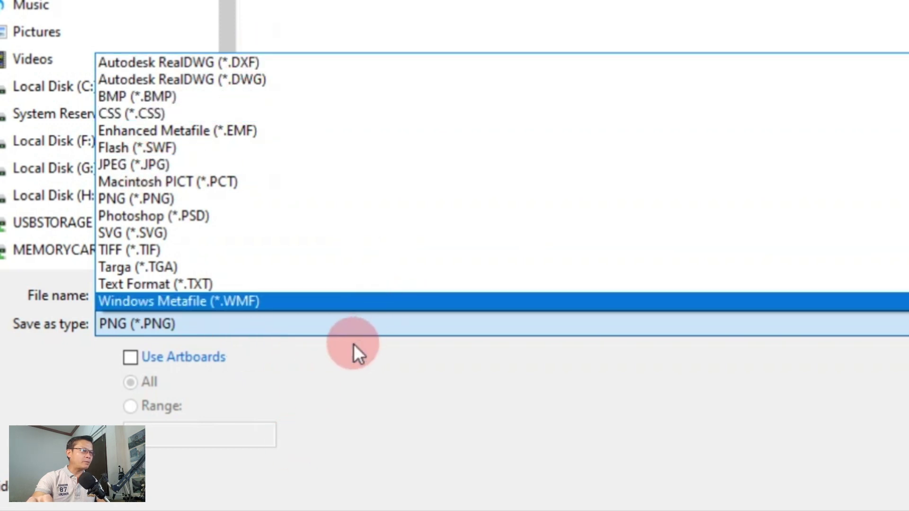
{"action": "left_click", "coordinate": [331, 361]}
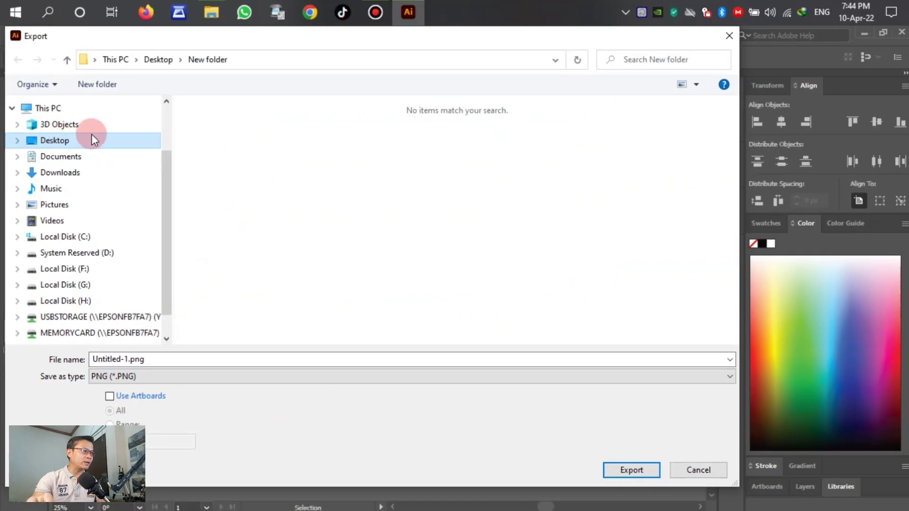
{"action": "left_click", "coordinate": [92, 138]}
{"action": "double_click", "coordinate": [213, 132]}
{"action": "left_click", "coordinate": [630, 470]}
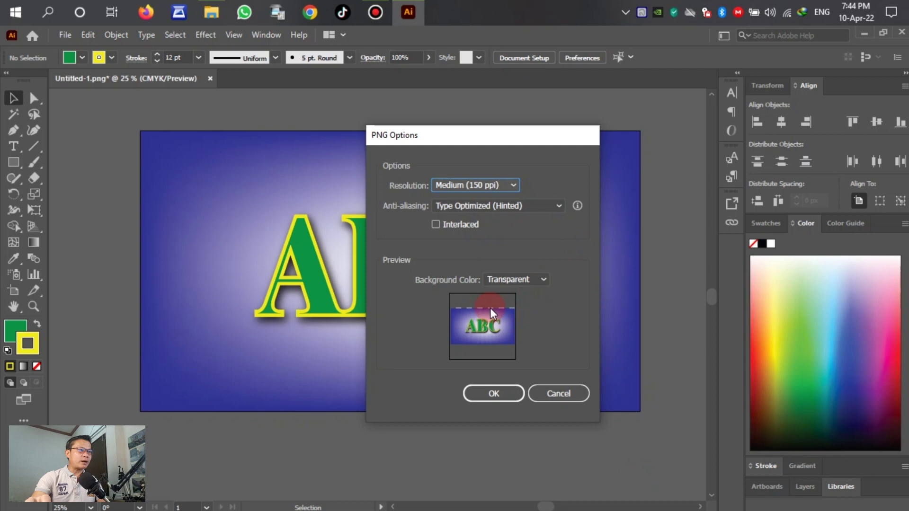
- Compare the White and Transparent background colors for the PNG and settle on White
{"action": "left_click", "coordinate": [545, 281]}
{"action": "left_click", "coordinate": [507, 312]}
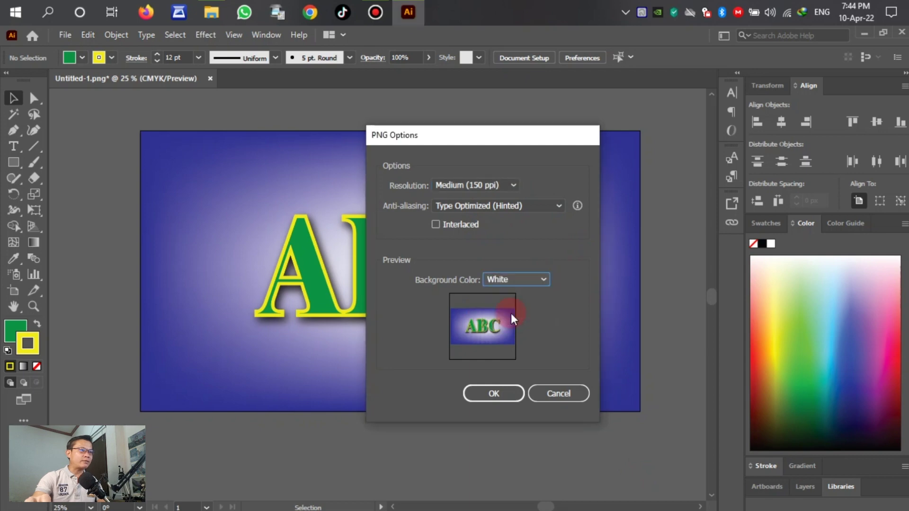
{"action": "left_click", "coordinate": [539, 280]}
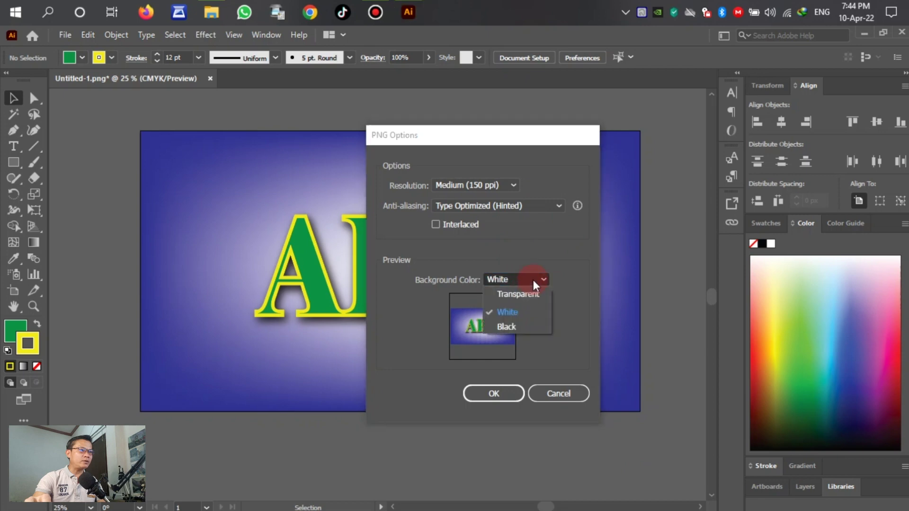
{"action": "left_click", "coordinate": [511, 295]}
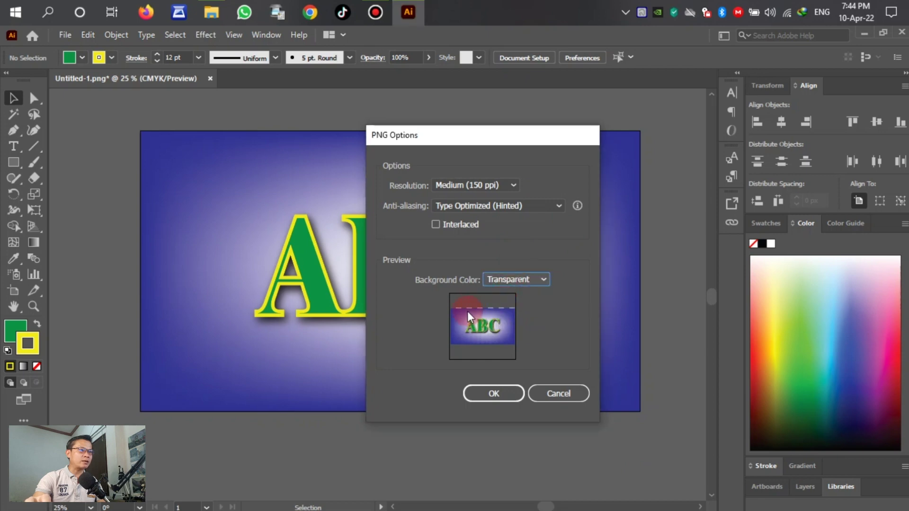
{"action": "left_click", "coordinate": [542, 280]}
{"action": "left_click", "coordinate": [508, 313]}
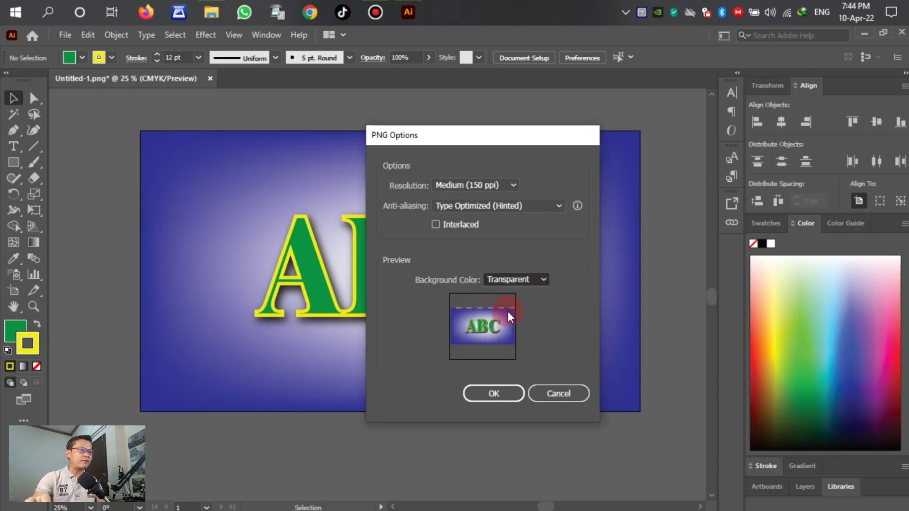
- Review the PNG resolution choices, keep Medium (150 ppi) and complete the export
{"action": "left_click", "coordinate": [510, 184]}
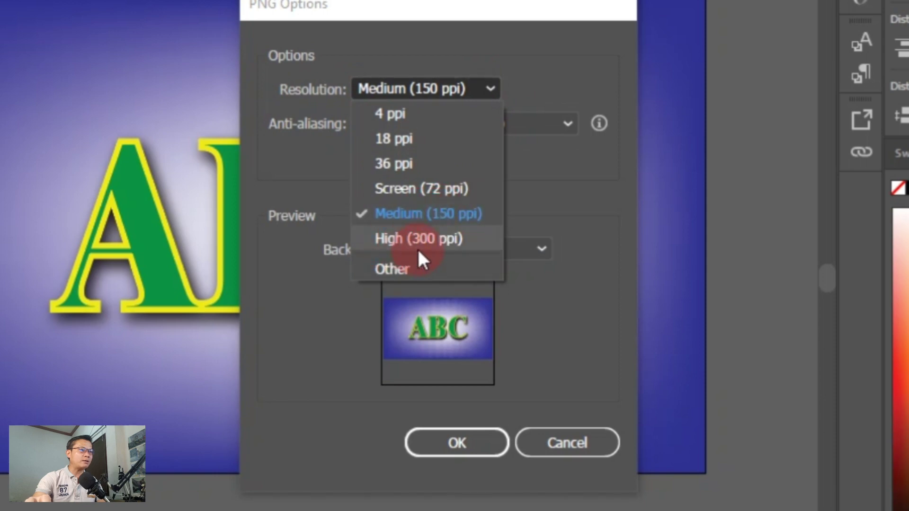
{"action": "left_click", "coordinate": [577, 218]}
{"action": "left_click", "coordinate": [498, 90]}
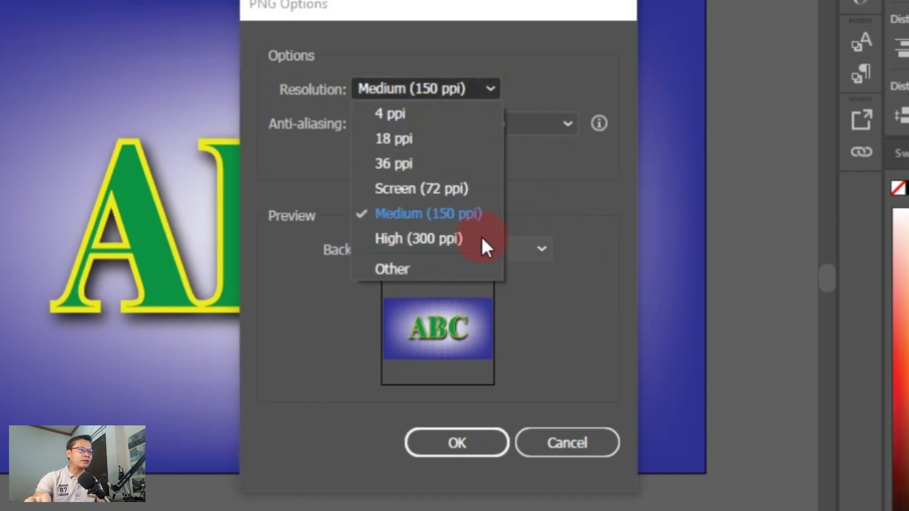
{"action": "left_click", "coordinate": [586, 208]}
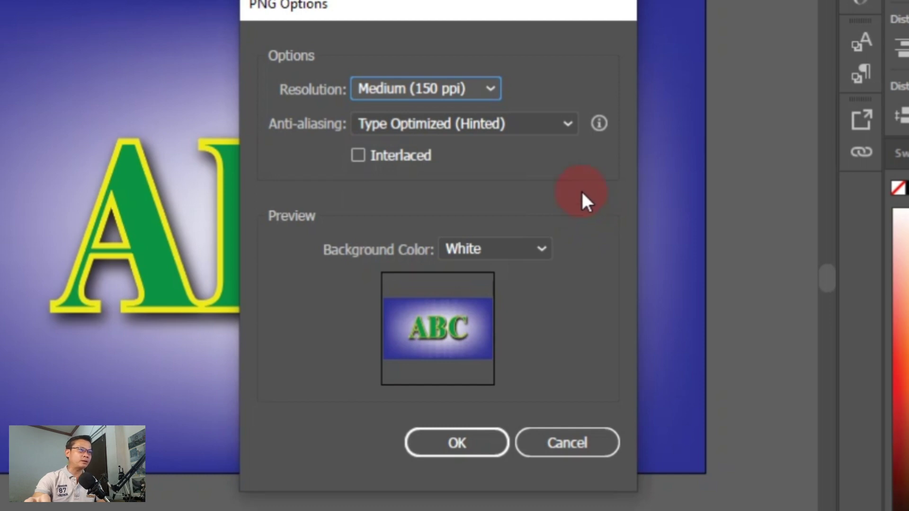
{"action": "left_click", "coordinate": [468, 427]}
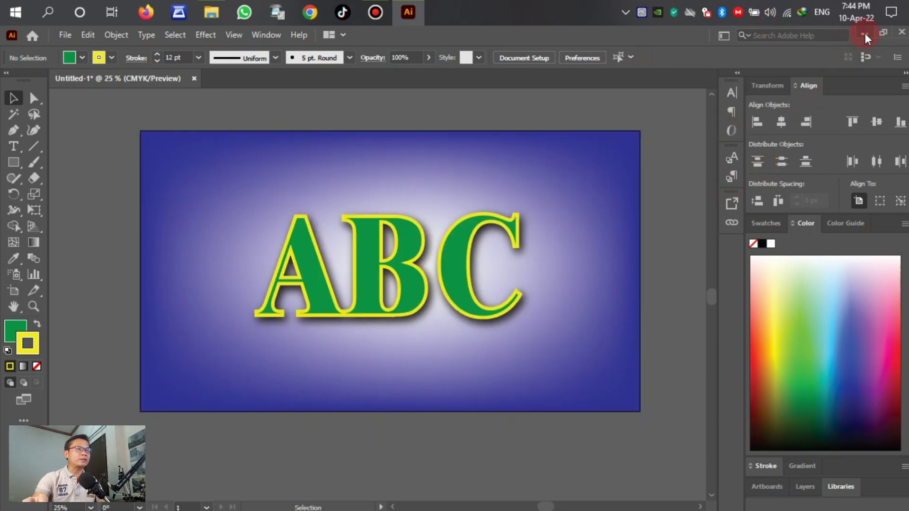
- Minimize Illustrator, open New folder on the desktop and inspect Untitled-1.png in Photos
{"action": "left_click", "coordinate": [864, 34]}
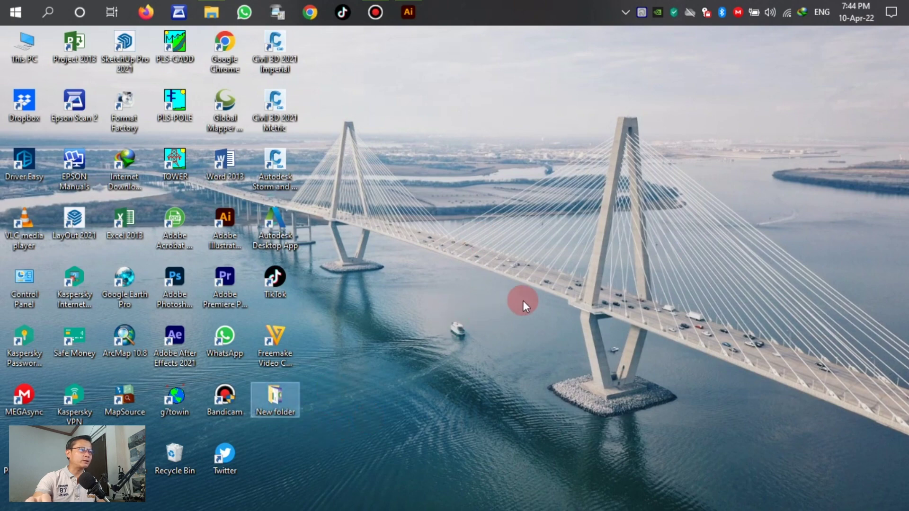
{"action": "double_click", "coordinate": [280, 403]}
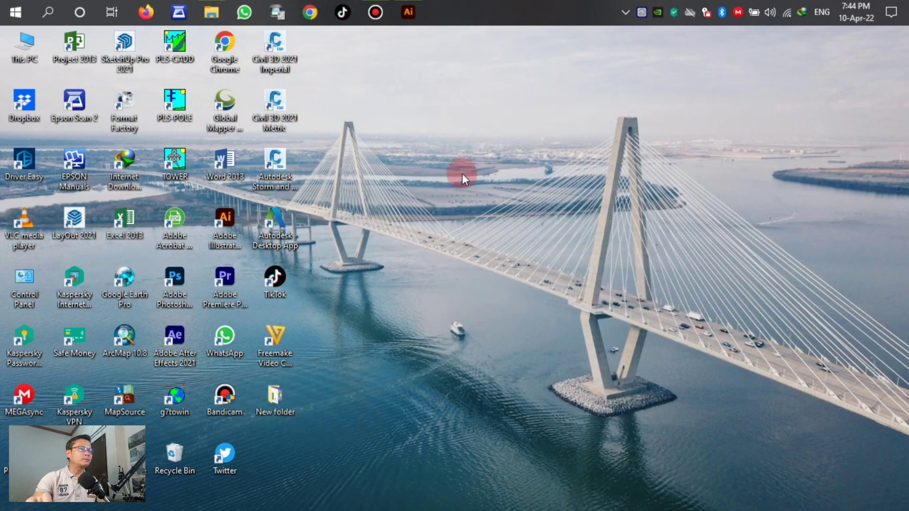
{"action": "double_click", "coordinate": [541, 126]}
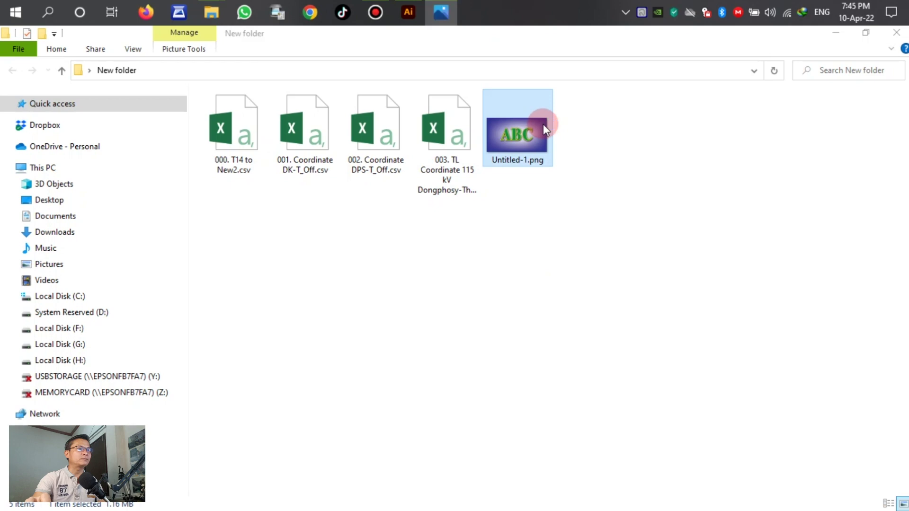
{"action": "scroll", "coordinate": [443, 277], "scroll_direction": "up", "scroll_amount": 1}
{"action": "scroll", "coordinate": [442, 276], "scroll_direction": "down", "scroll_amount": 1}
{"action": "scroll", "coordinate": [441, 279], "scroll_direction": "up", "scroll_amount": 1}
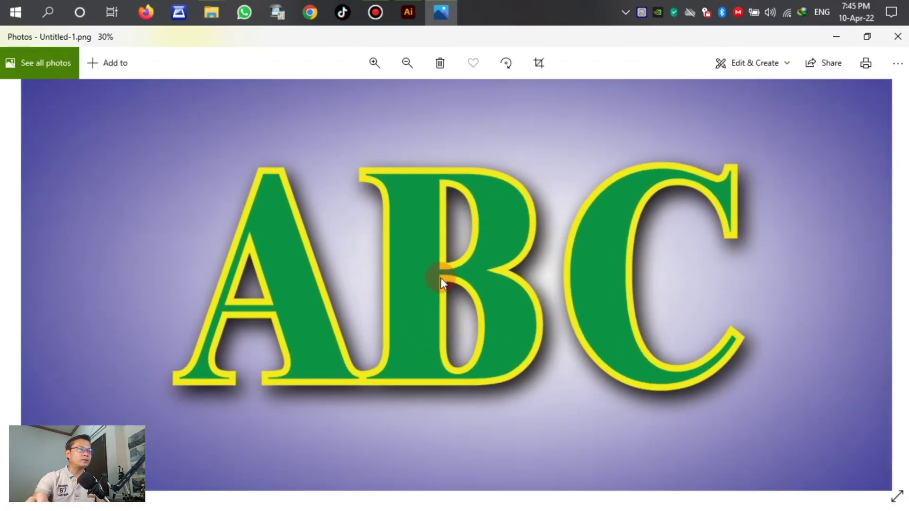
{"action": "scroll", "coordinate": [442, 278], "scroll_direction": "down", "scroll_amount": 1}
- Close the image viewer and the folder window and switch back to Adobe Illustrator
{"action": "left_click", "coordinate": [897, 36]}
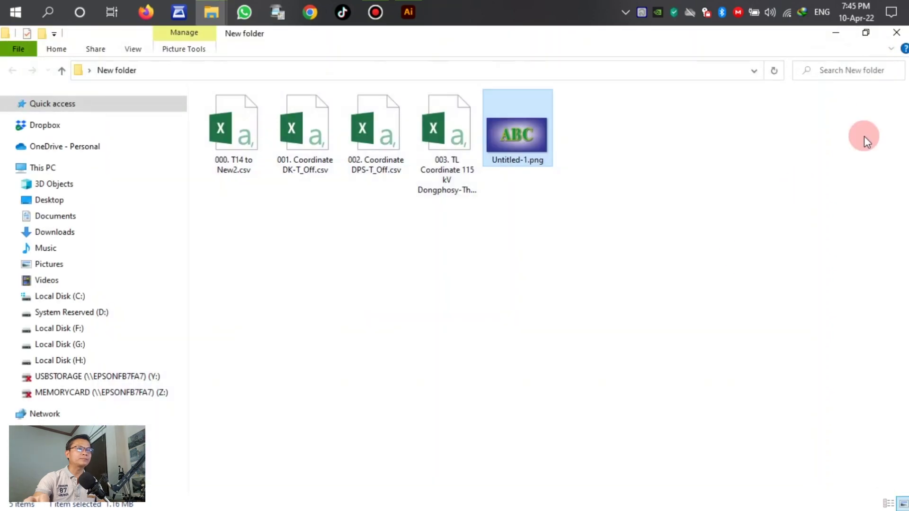
{"action": "left_click", "coordinate": [897, 33]}
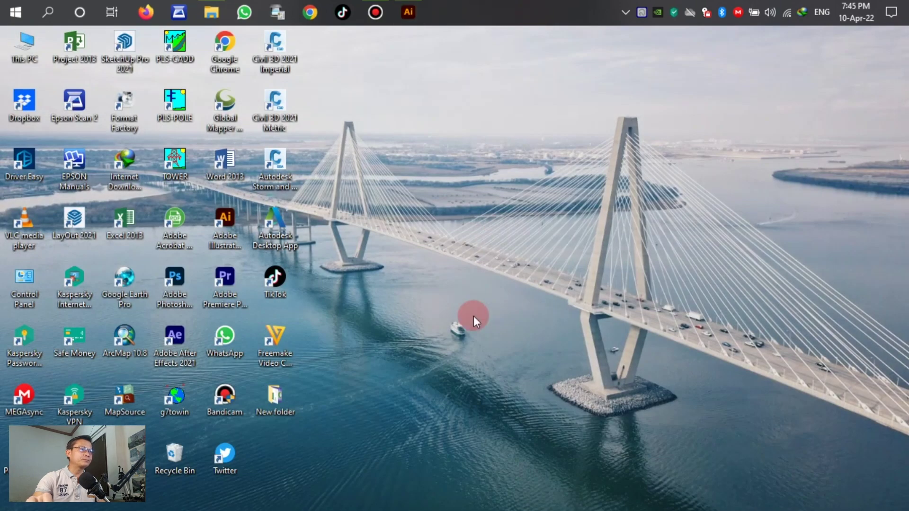
{"action": "left_click", "coordinate": [409, 11]}
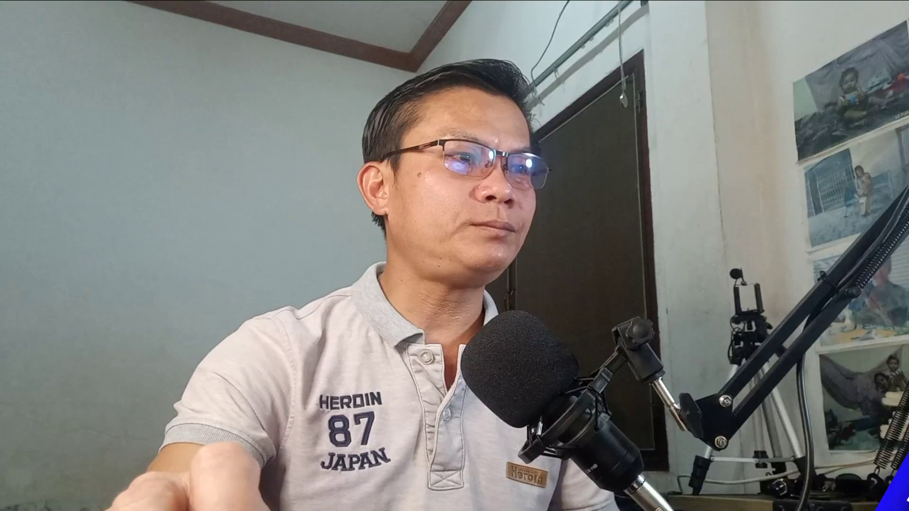